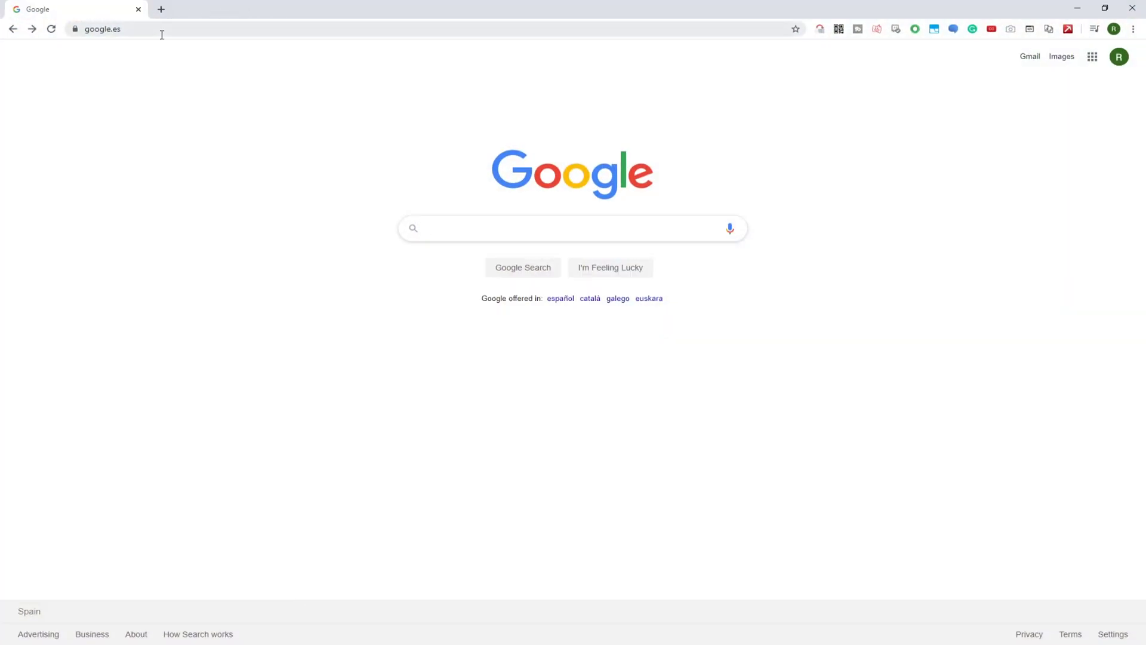
{"action": "left_click", "coordinate": [164, 33]}
{"action": "type", "text": "https://bstk.me/tUmWLj7OM"}
{"action": "key", "text": "Return"}
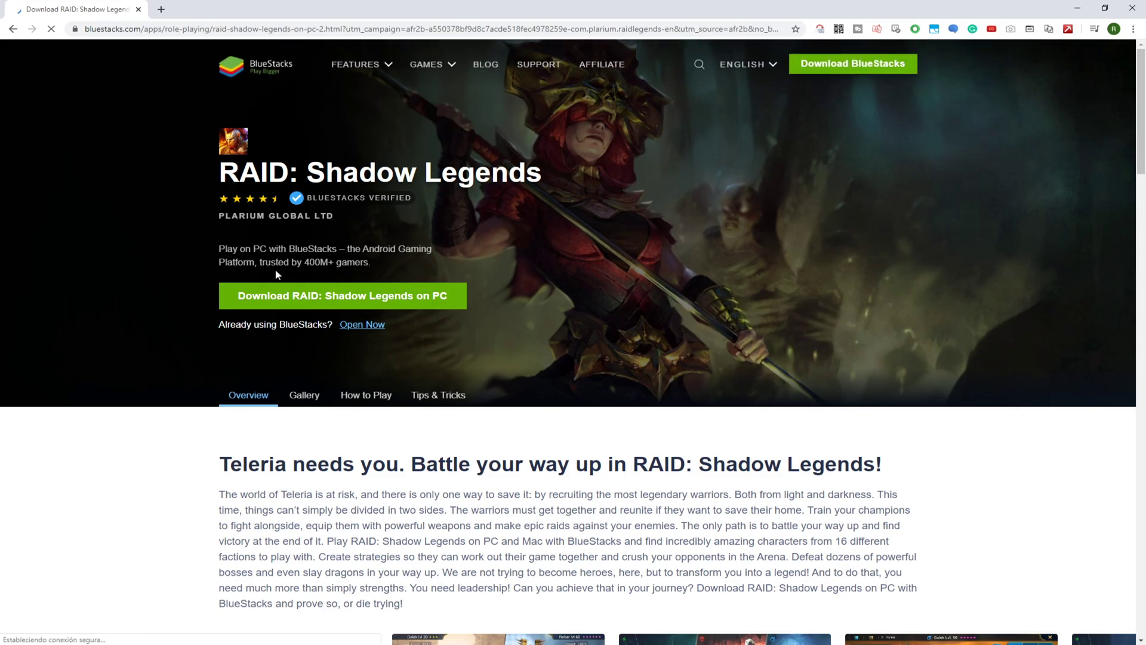
- Look through the game page and preview its Macros, Rerolling, Farm Mode, Multi Instance Sync and Spell Cast features
{"action": "scroll", "coordinate": [277, 275], "scroll_direction": "down", "scroll_amount": 9}
{"action": "scroll", "coordinate": [255, 274], "scroll_direction": "down", "scroll_amount": 20}
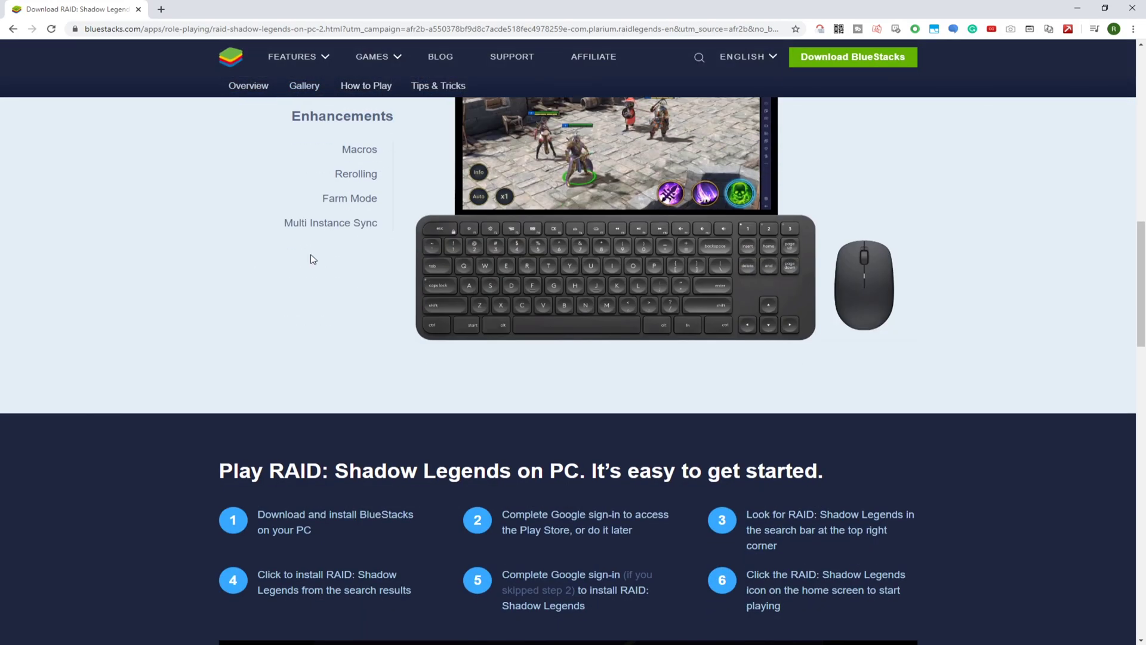
{"action": "scroll", "coordinate": [301, 268], "scroll_direction": "down", "scroll_amount": 3}
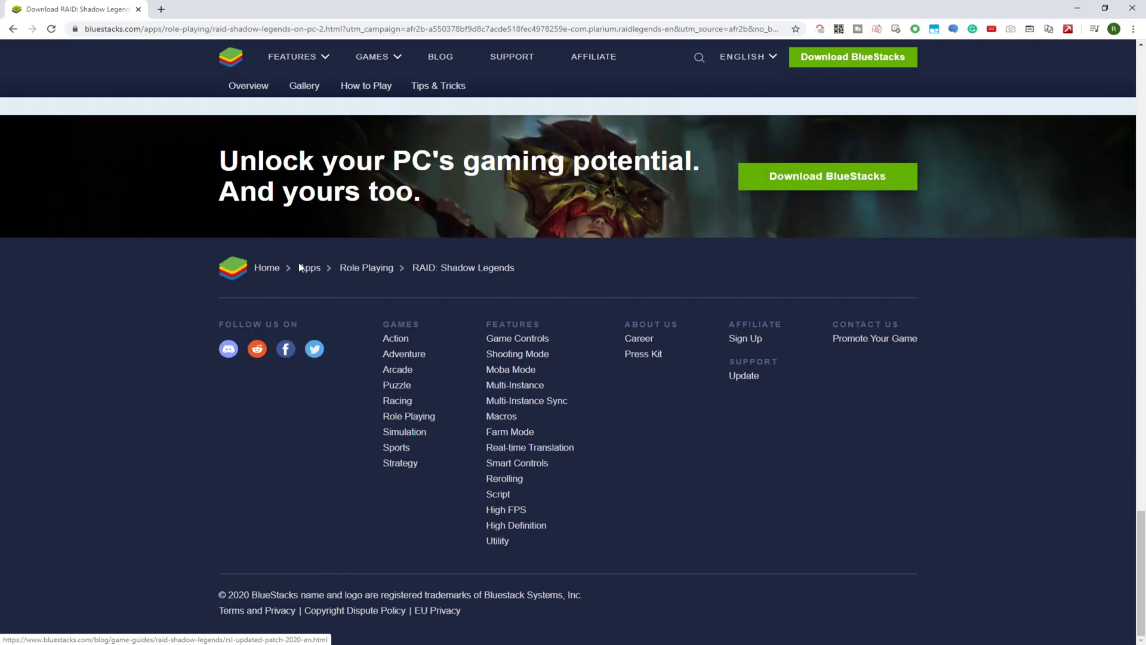
{"action": "scroll", "coordinate": [301, 267], "scroll_direction": "up", "scroll_amount": 15}
{"action": "scroll", "coordinate": [305, 286], "scroll_direction": "up", "scroll_amount": 3}
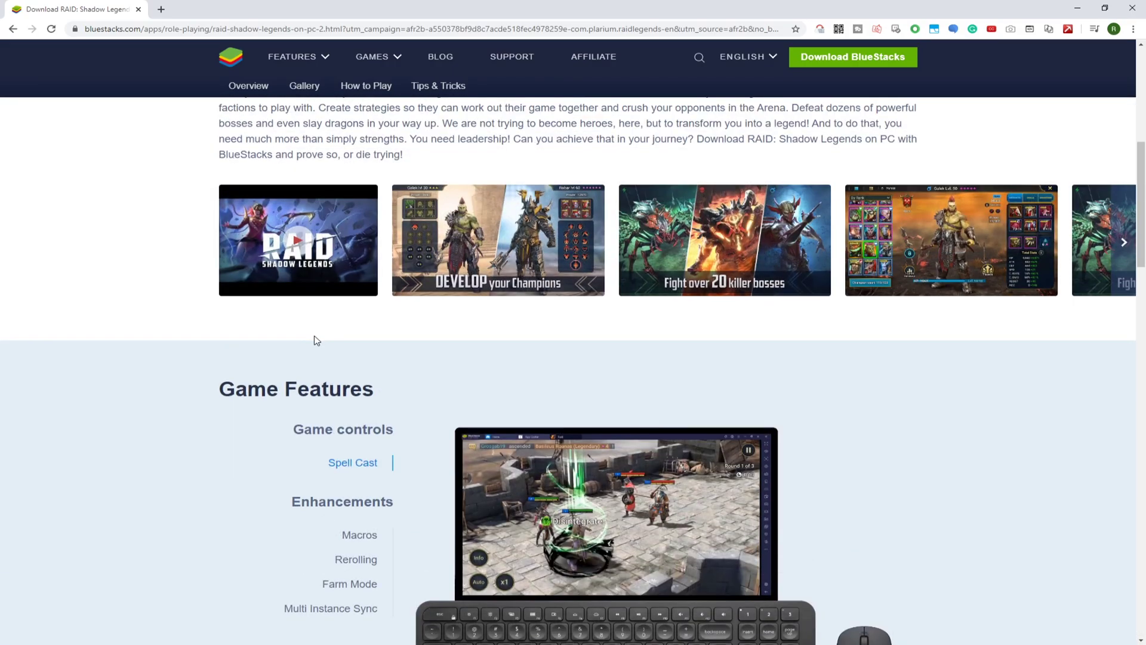
{"action": "scroll", "coordinate": [315, 338], "scroll_direction": "down", "scroll_amount": 3}
{"action": "left_click", "coordinate": [365, 314]}
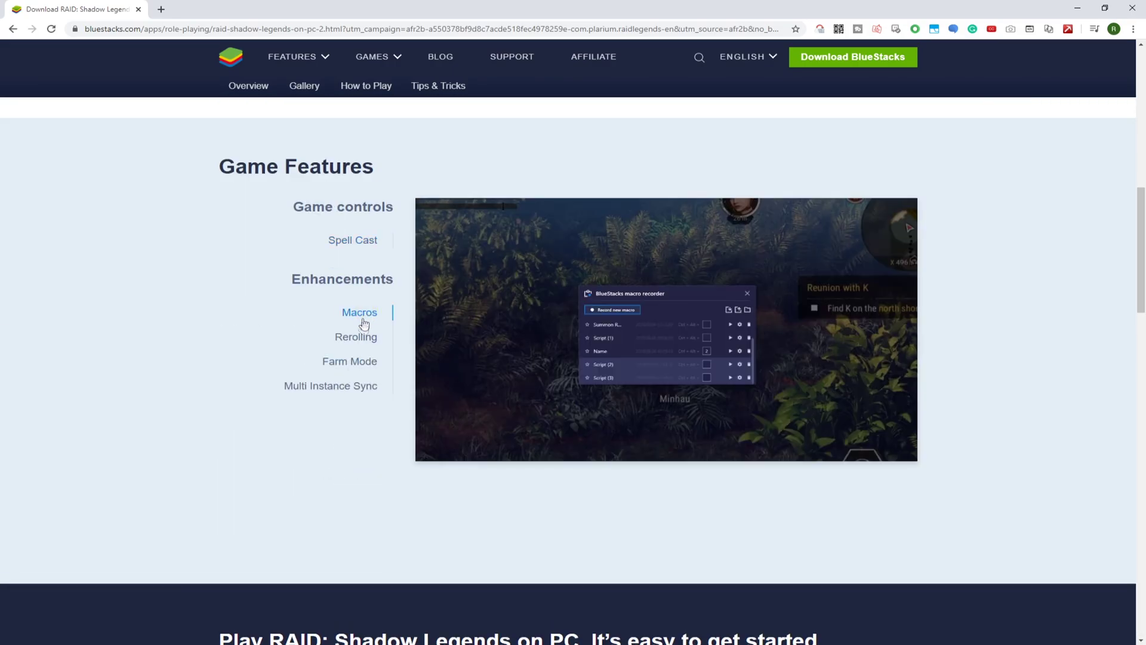
{"action": "left_click", "coordinate": [360, 338]}
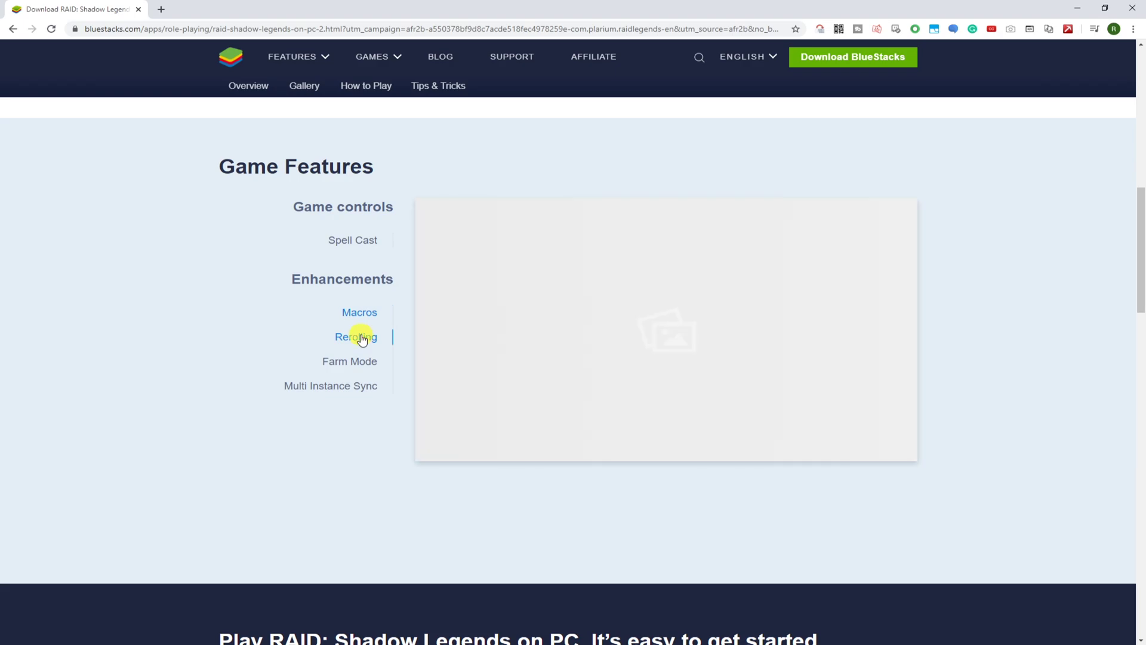
{"action": "left_click", "coordinate": [354, 362]}
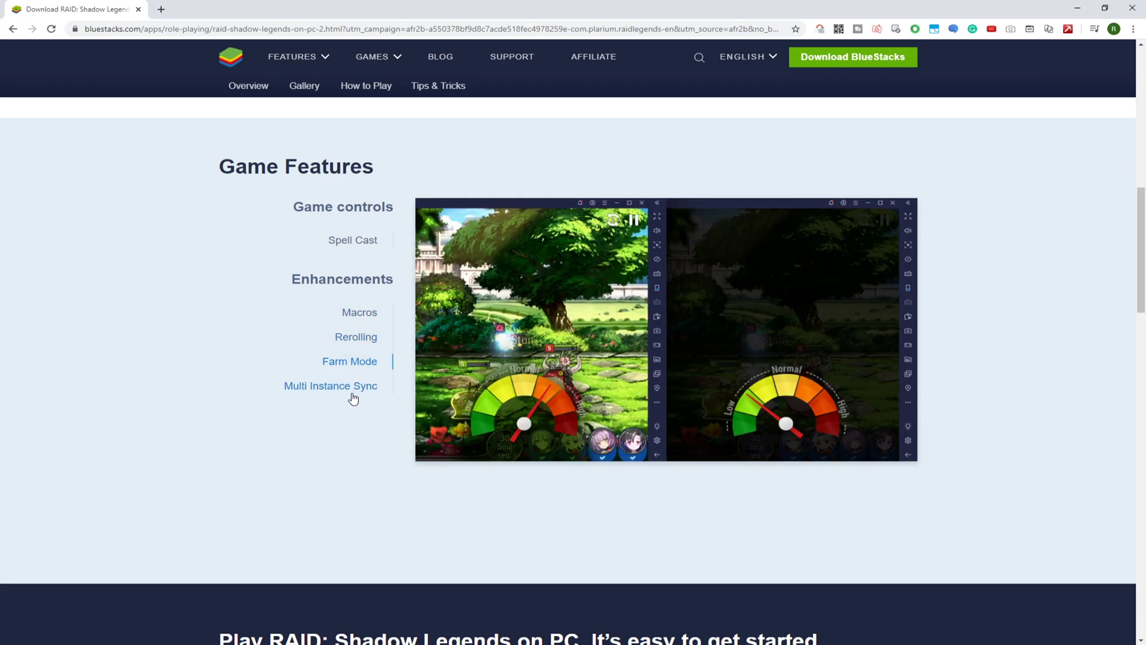
{"action": "left_click", "coordinate": [353, 388]}
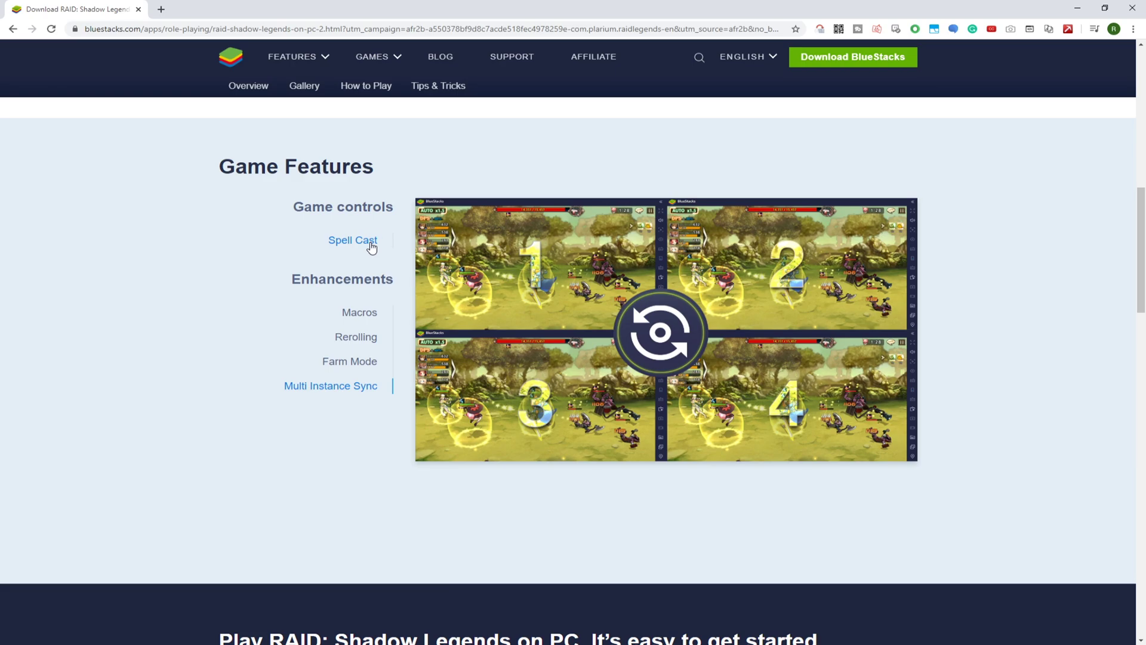
{"action": "left_click", "coordinate": [371, 247]}
{"action": "scroll", "coordinate": [450, 383], "scroll_direction": "up", "scroll_amount": 5}
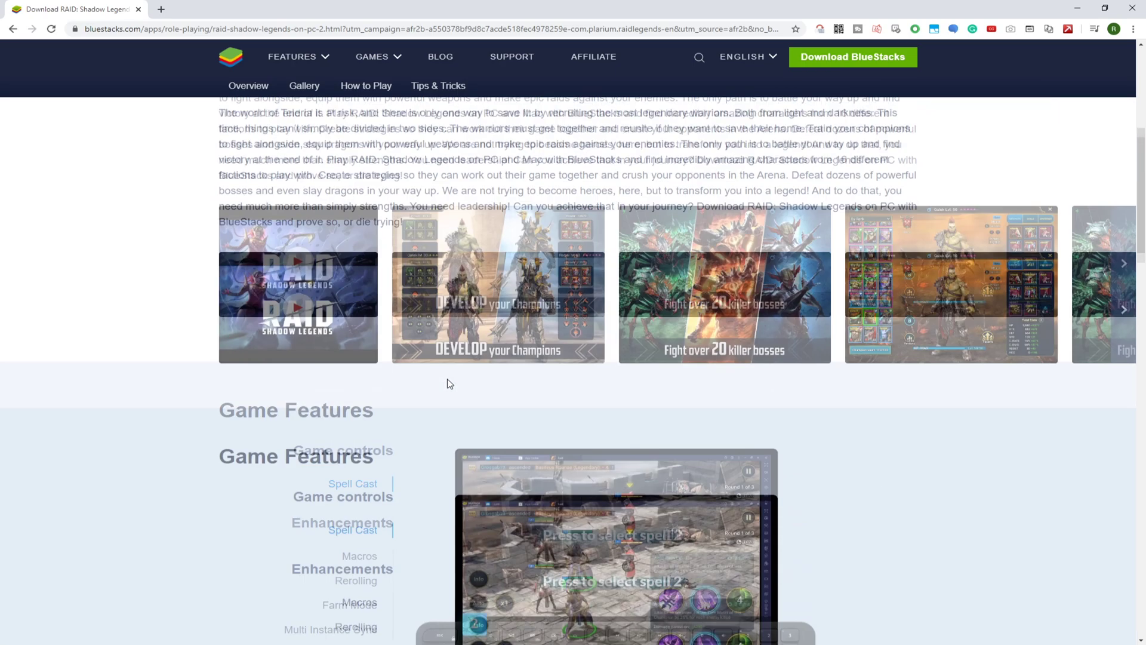
{"action": "scroll", "coordinate": [450, 383], "scroll_direction": "up", "scroll_amount": 5}
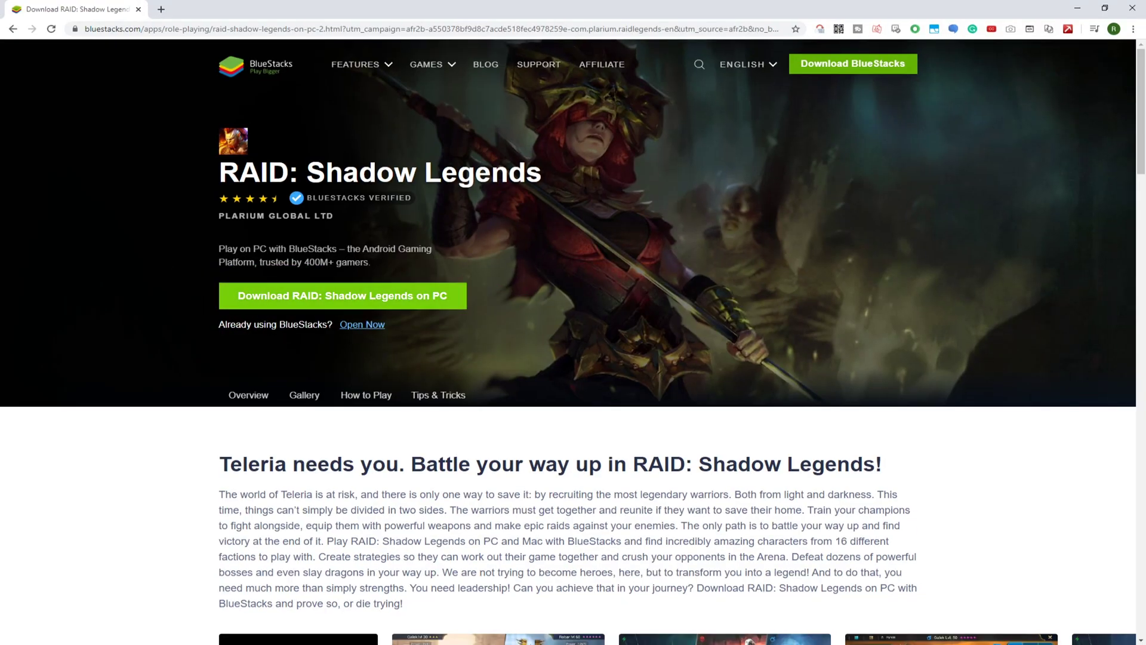
- Download the RAID: Shadow Legends installer for PC, run it and minimize the browser window
{"action": "left_click", "coordinate": [356, 292]}
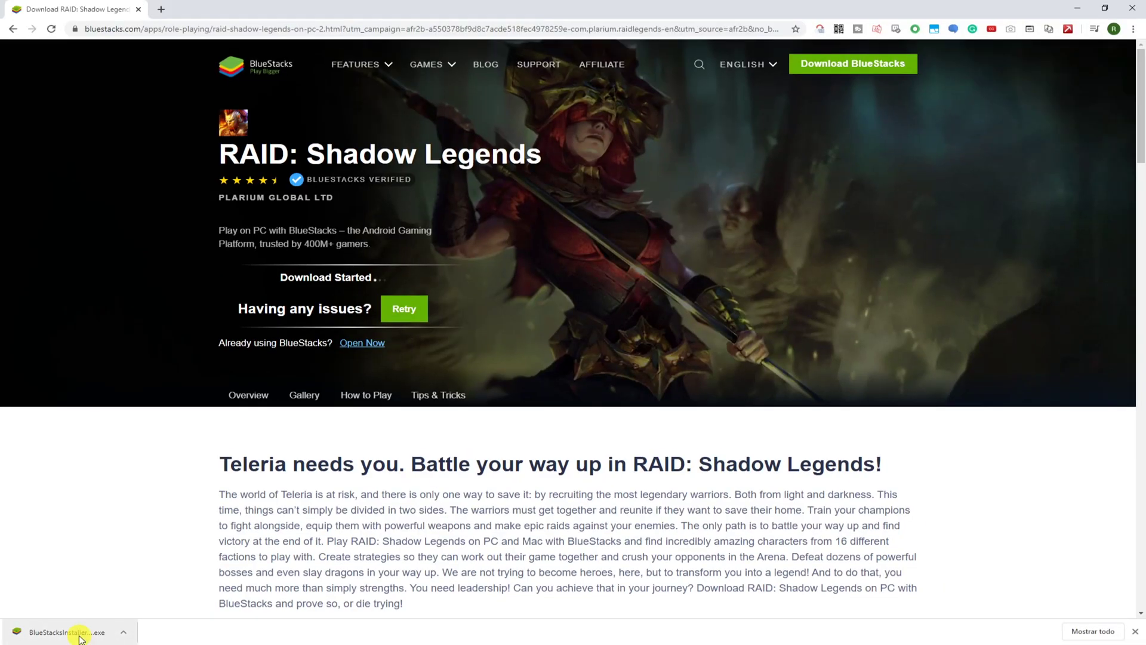
{"action": "left_click", "coordinate": [120, 624]}
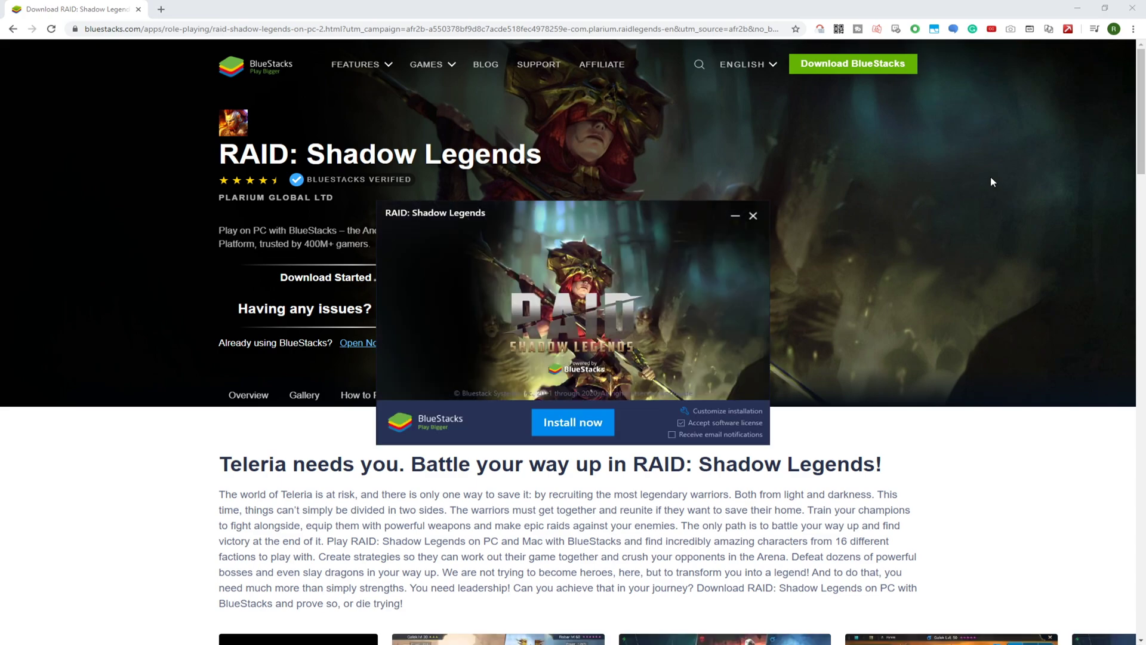
{"action": "left_click", "coordinate": [1078, 7]}
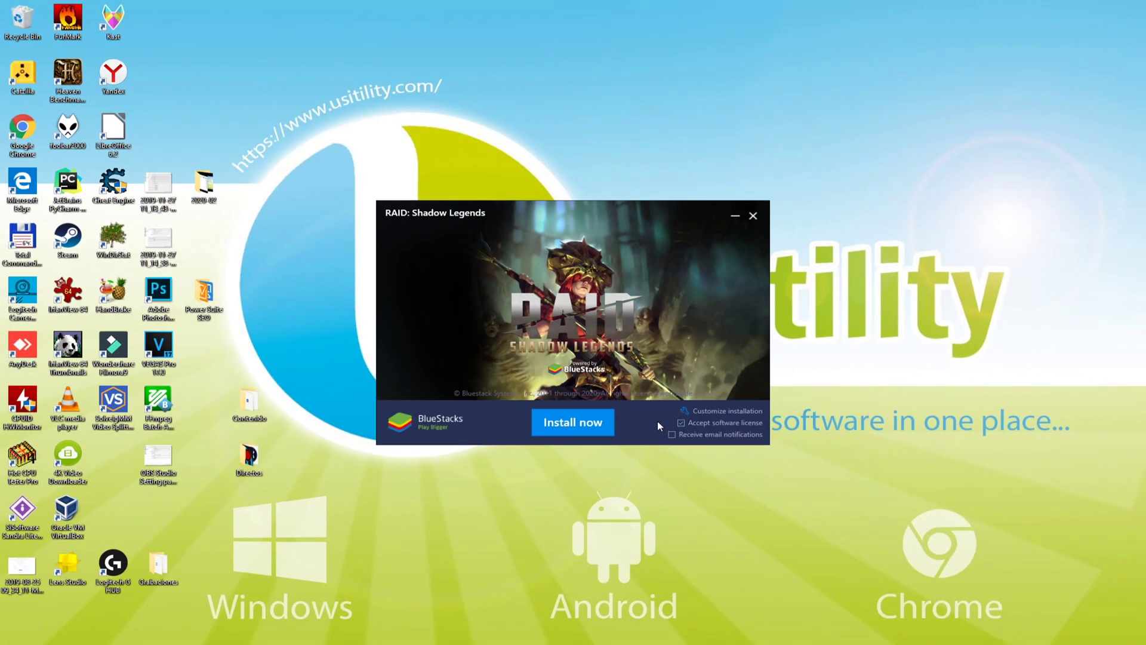
- Check the data path in the custom installation options, then install BlueStacks with the default settings
{"action": "left_click", "coordinate": [704, 411]}
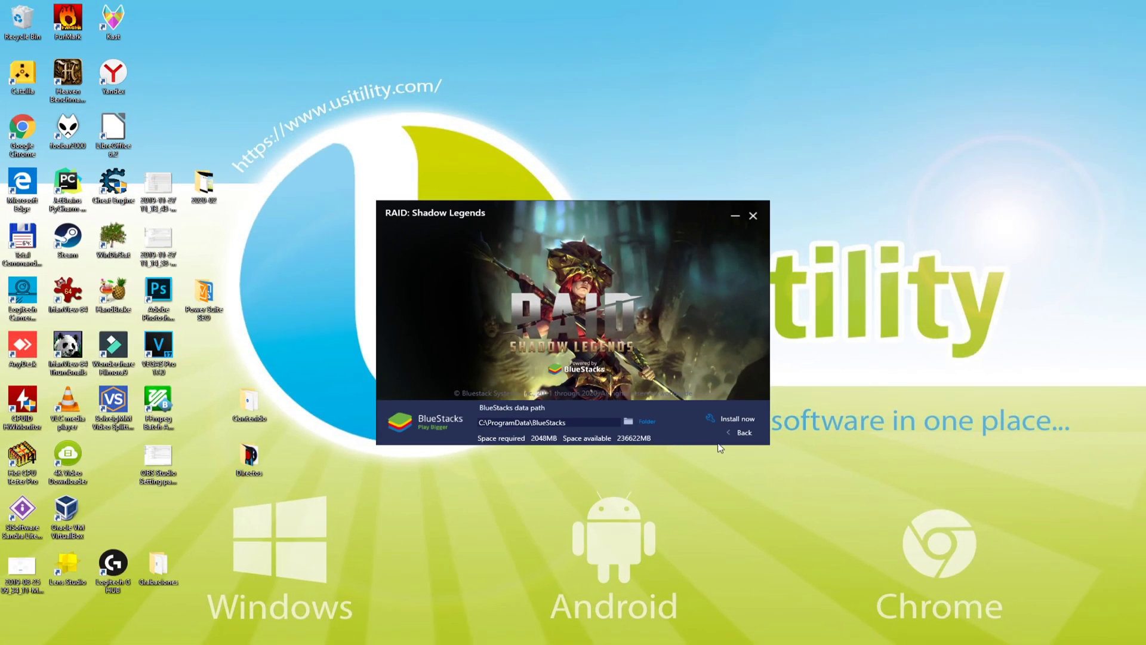
{"action": "left_click", "coordinate": [743, 433]}
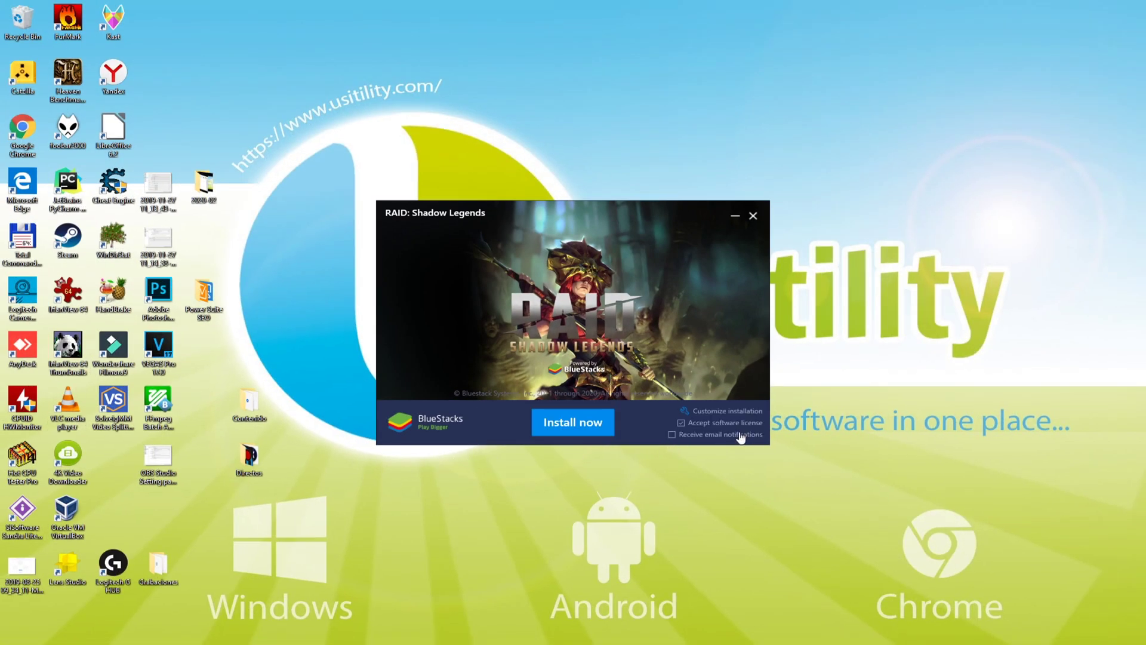
{"action": "left_click", "coordinate": [569, 424]}
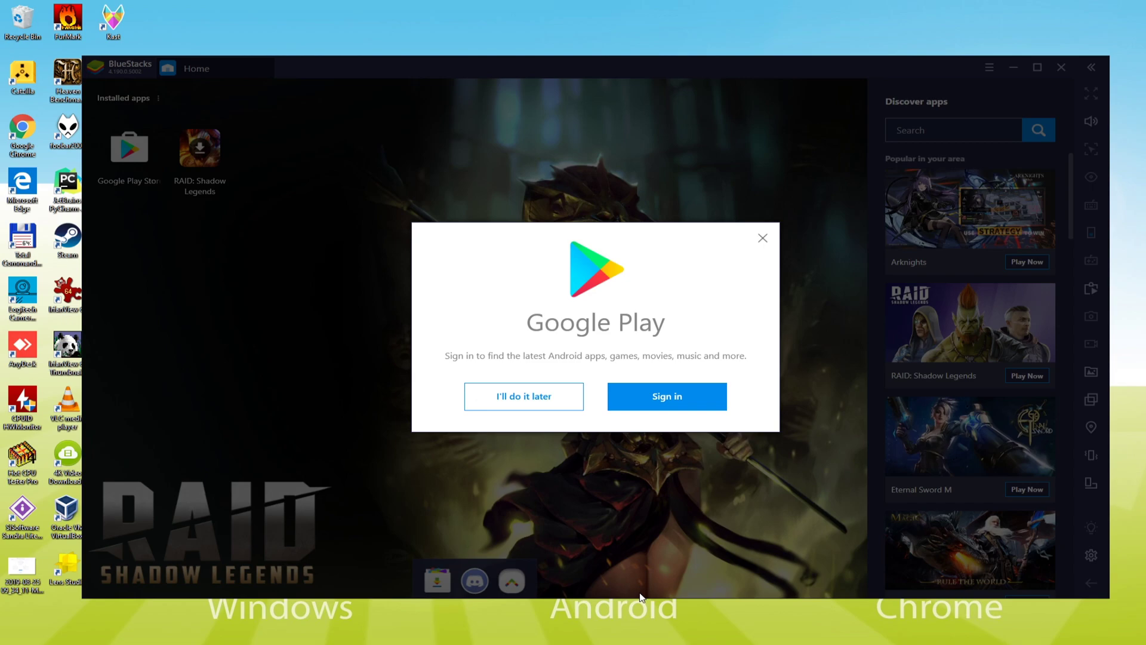
- Sign in to Google Play with the Google account and agree to the Google terms of service
{"action": "left_click", "coordinate": [685, 410]}
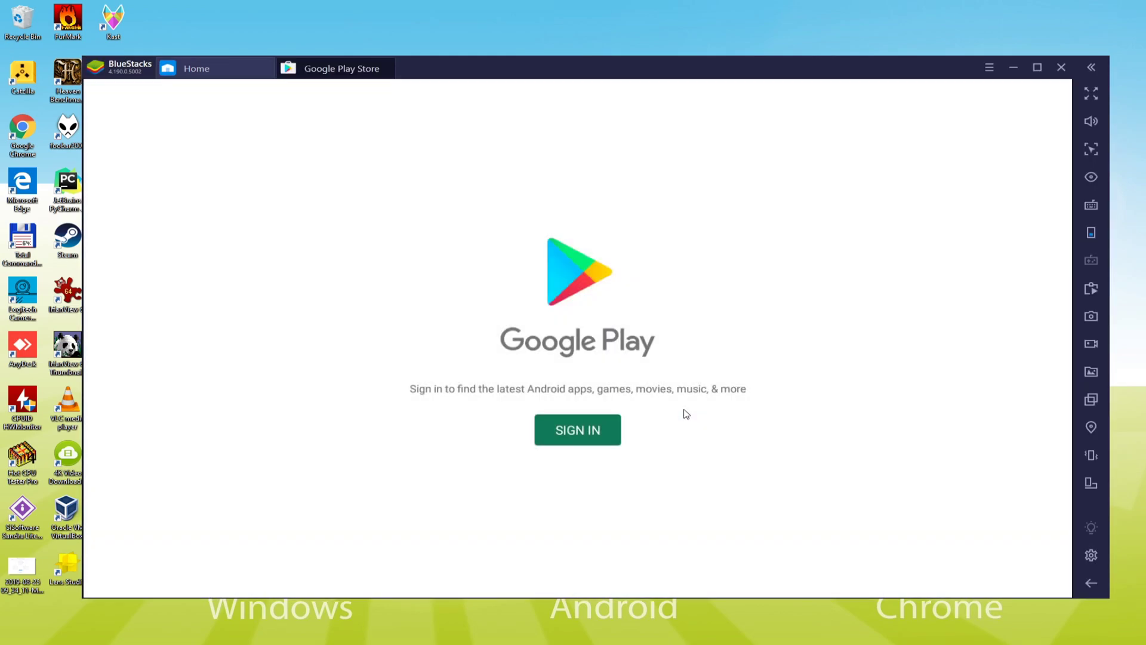
{"action": "left_click", "coordinate": [594, 438]}
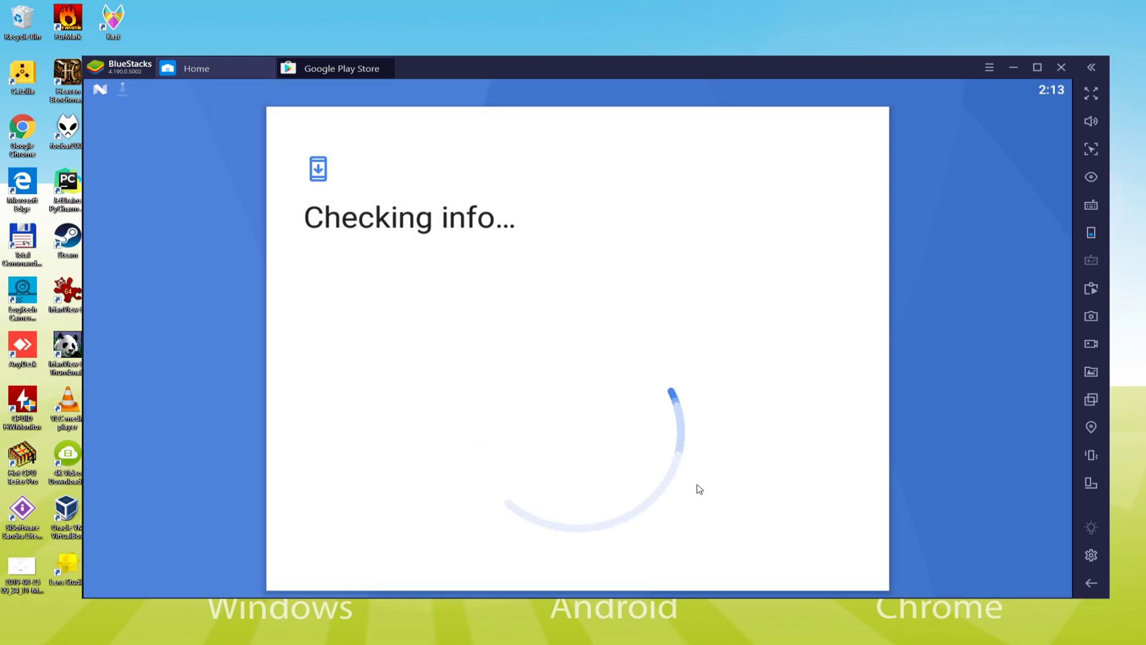
{"action": "left_click", "coordinate": [396, 289]}
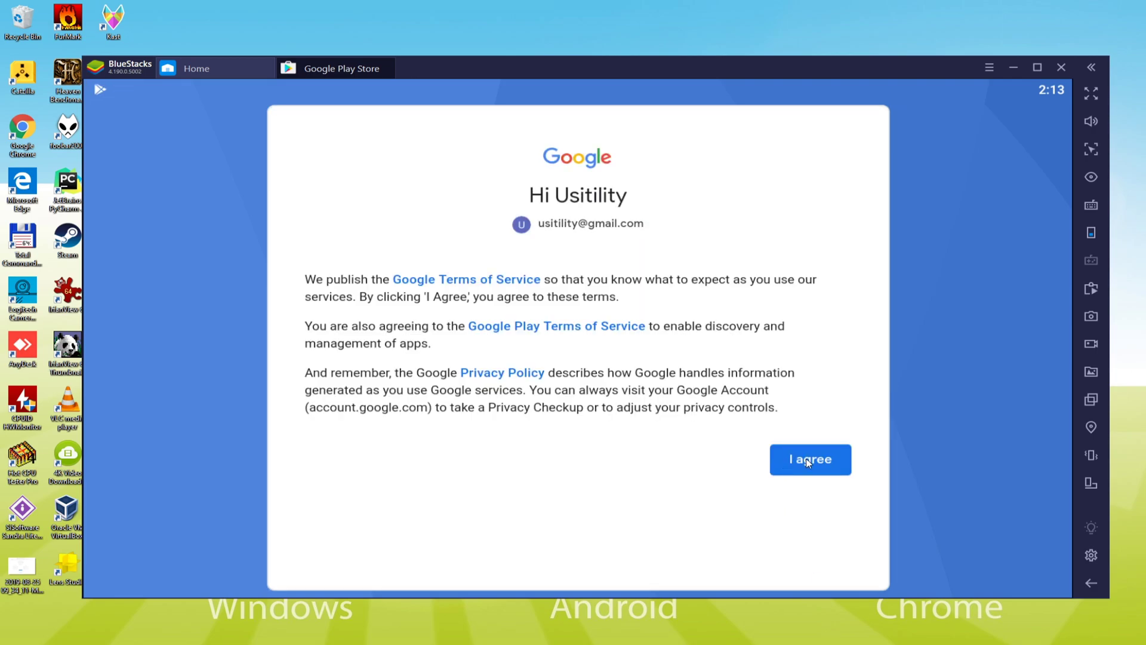
{"action": "left_click", "coordinate": [809, 462]}
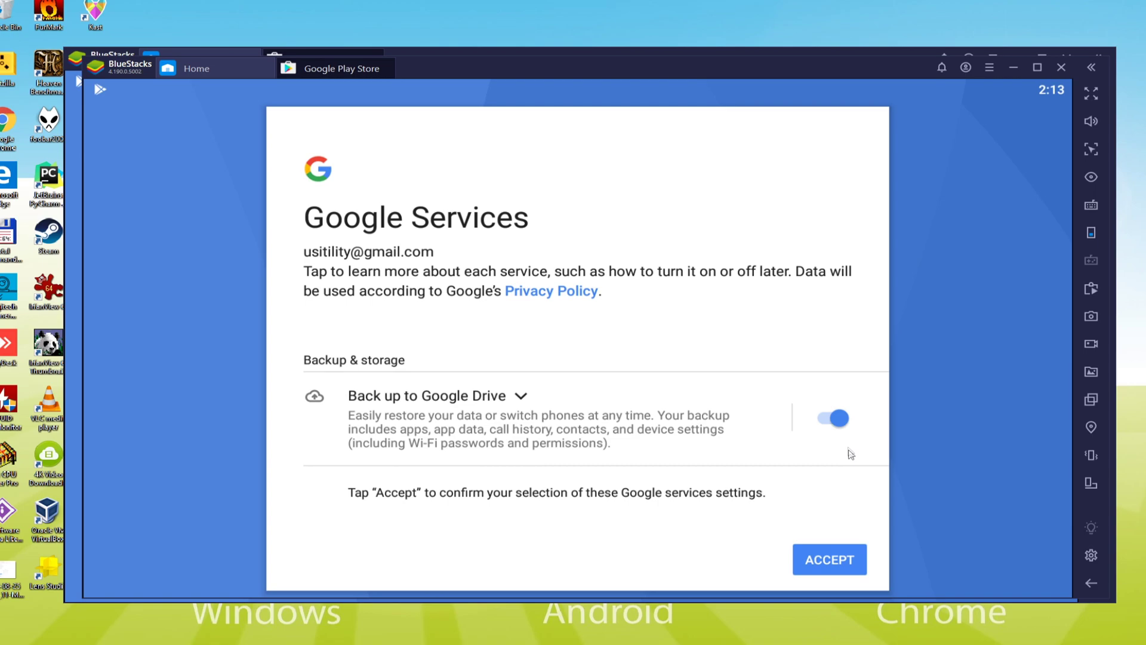
- Turn off backup to Google Drive, accept the Google services settings and return to the BlueStacks home screen
{"action": "left_click", "coordinate": [841, 419]}
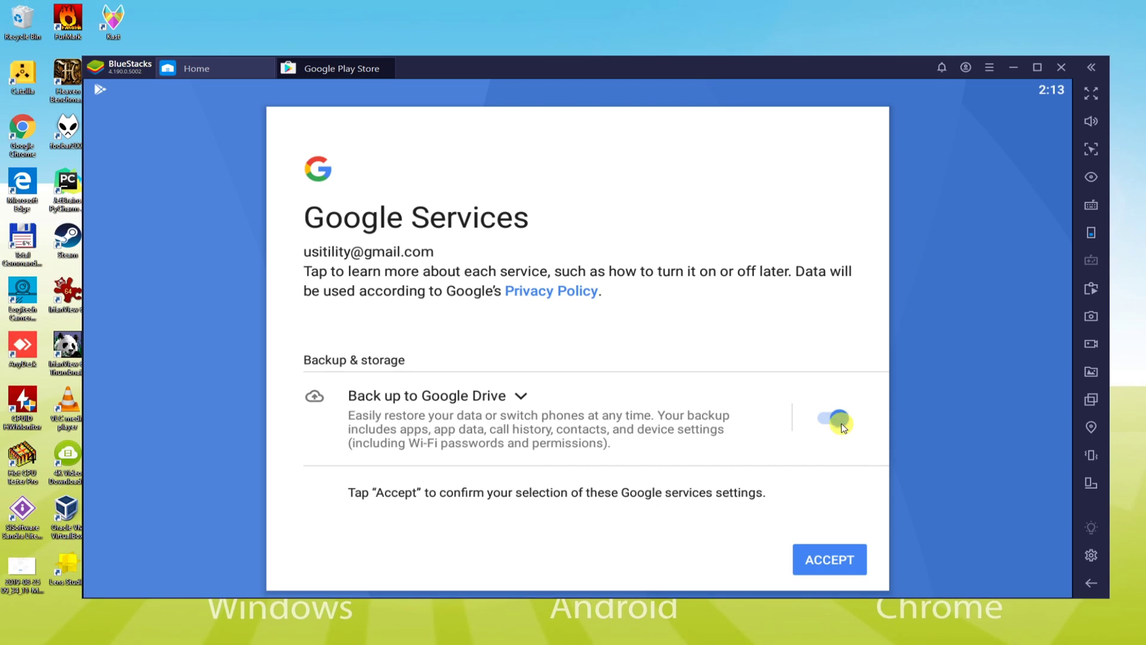
{"action": "left_click", "coordinate": [841, 560]}
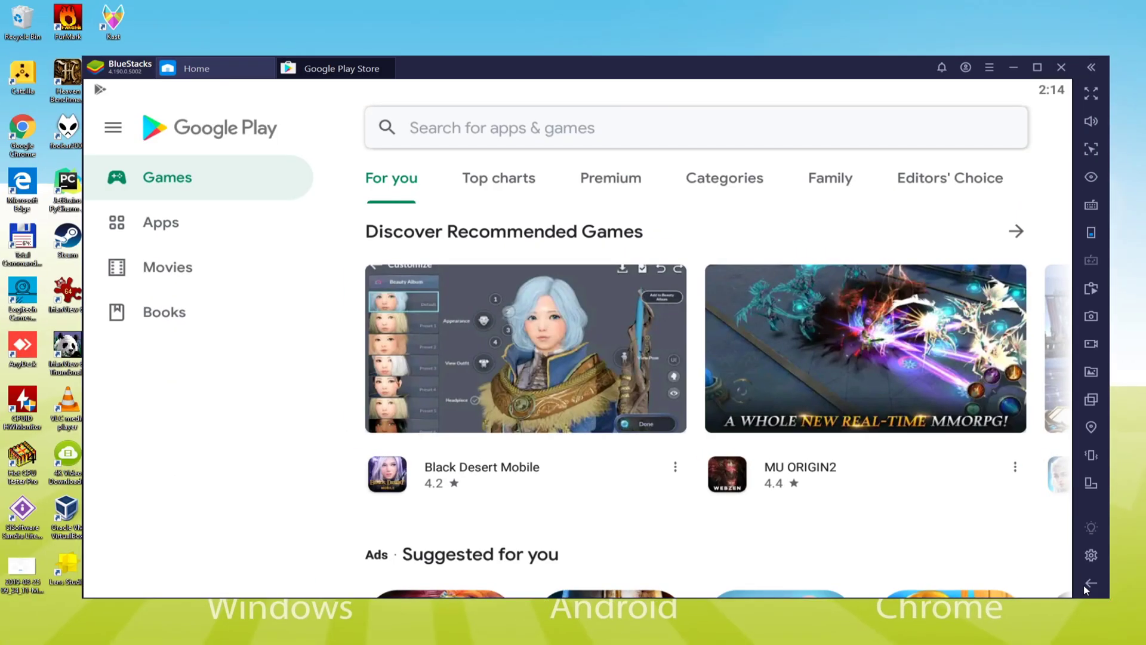
{"action": "left_click", "coordinate": [1083, 586]}
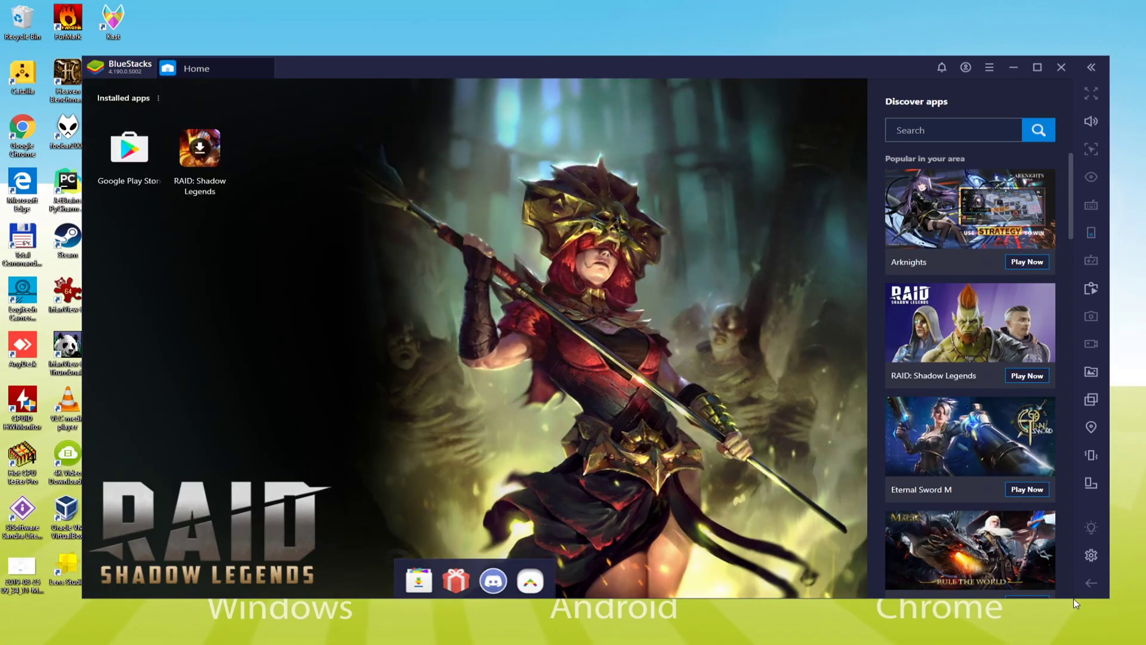
- Install RAID: Shadow Legends from its Google Play page and close the store window
{"action": "left_click_drag", "start_coordinate": [410, 69], "coordinate": [578, 80]}
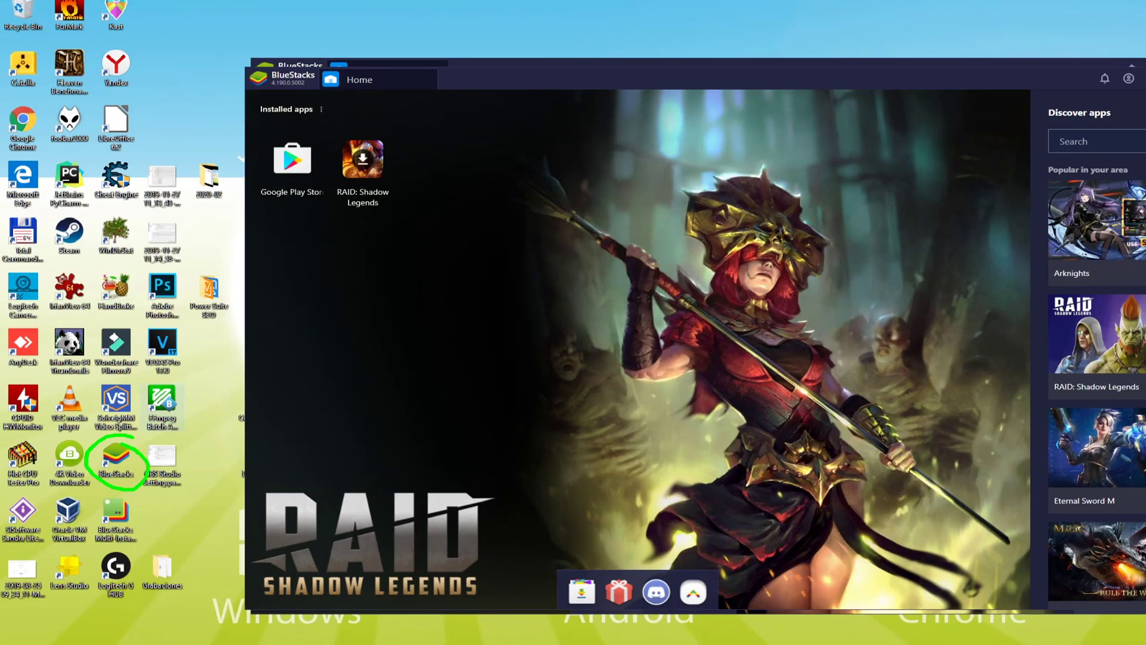
{"action": "left_click_drag", "start_coordinate": [546, 89], "coordinate": [442, 66]}
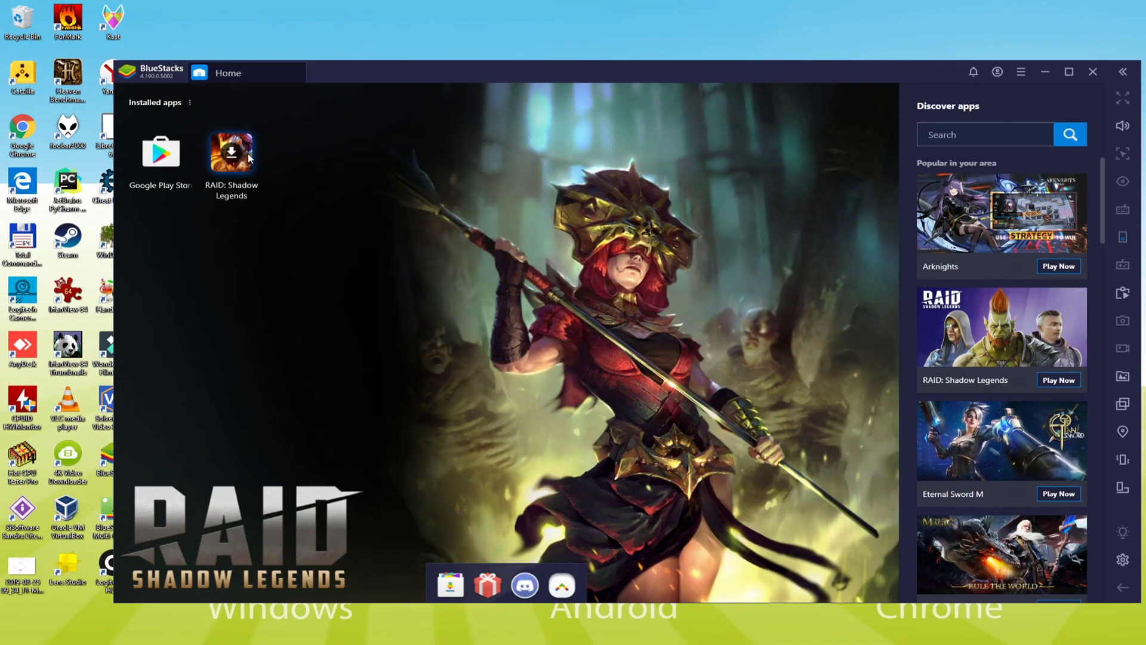
{"action": "left_click", "coordinate": [239, 182]}
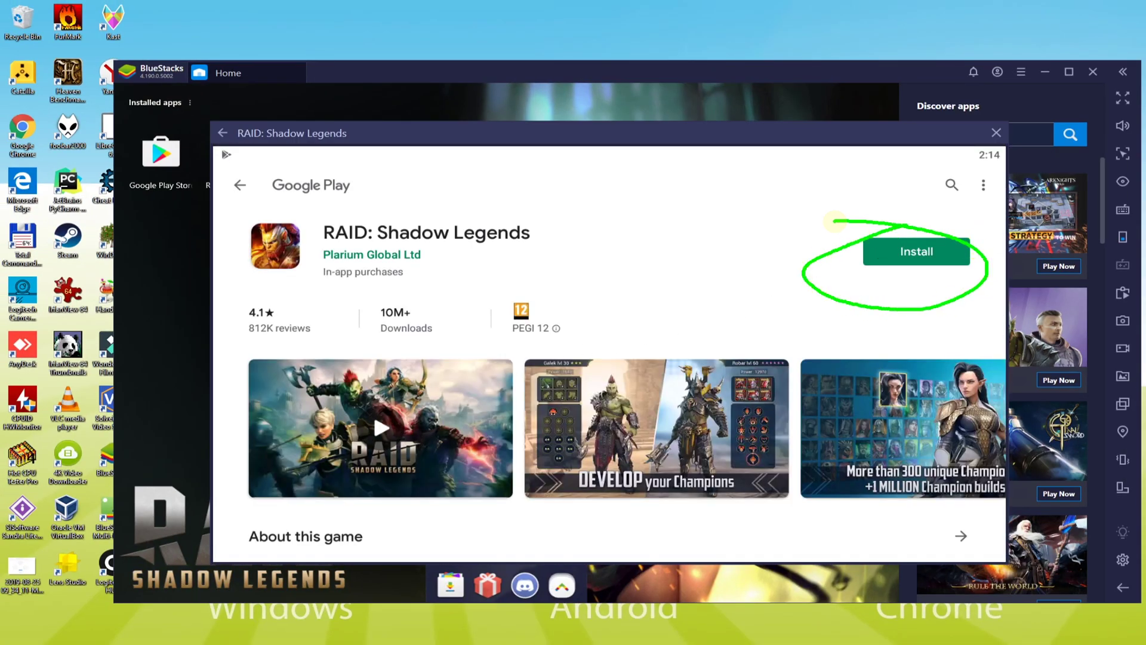
{"action": "left_click", "coordinate": [930, 263]}
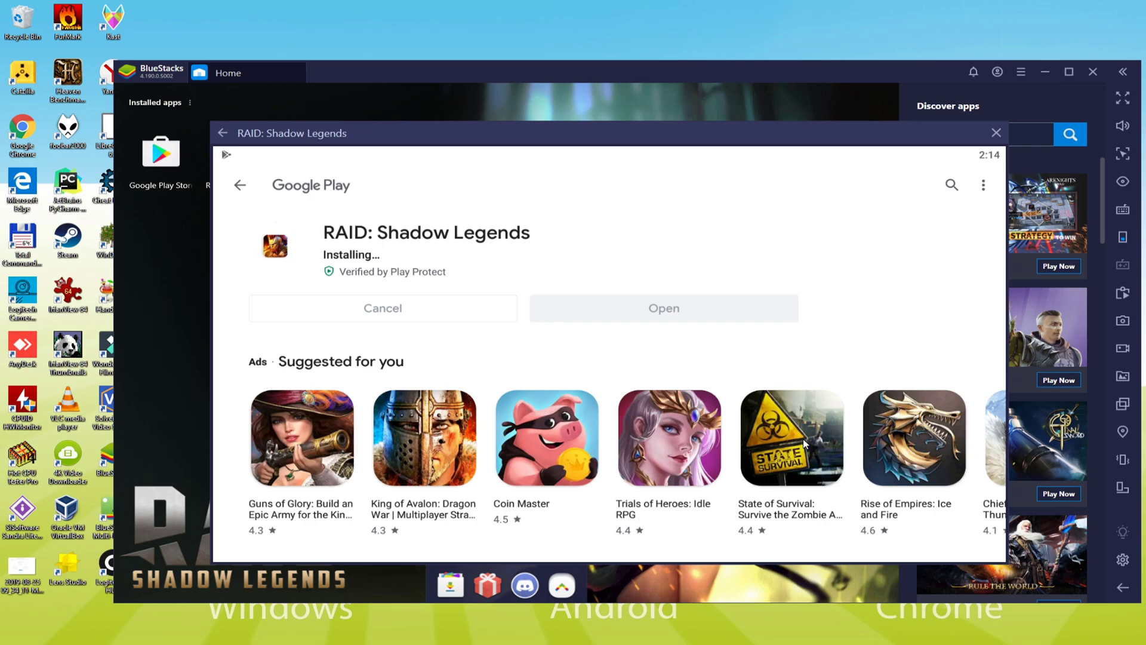
{"action": "left_click", "coordinate": [996, 133]}
- Move the BlueStacks window aside to look at the Raid shortcut on the desktop, and move it back
{"action": "left_click_drag", "start_coordinate": [468, 76], "coordinate": [539, 73]}
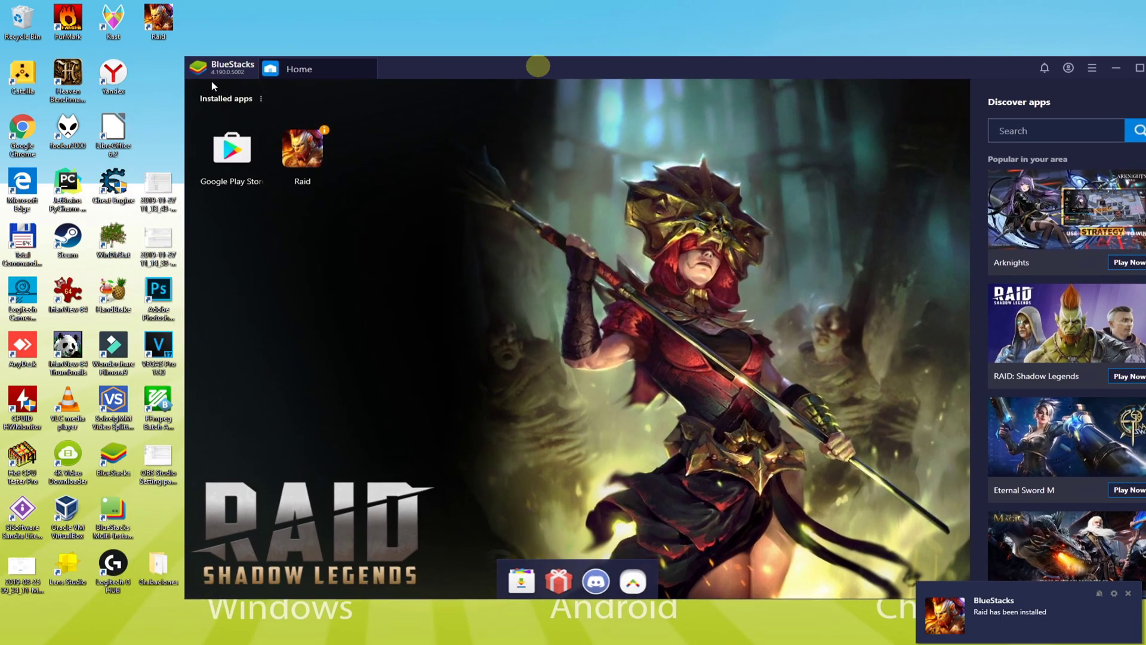
{"action": "left_click", "coordinate": [260, 98]}
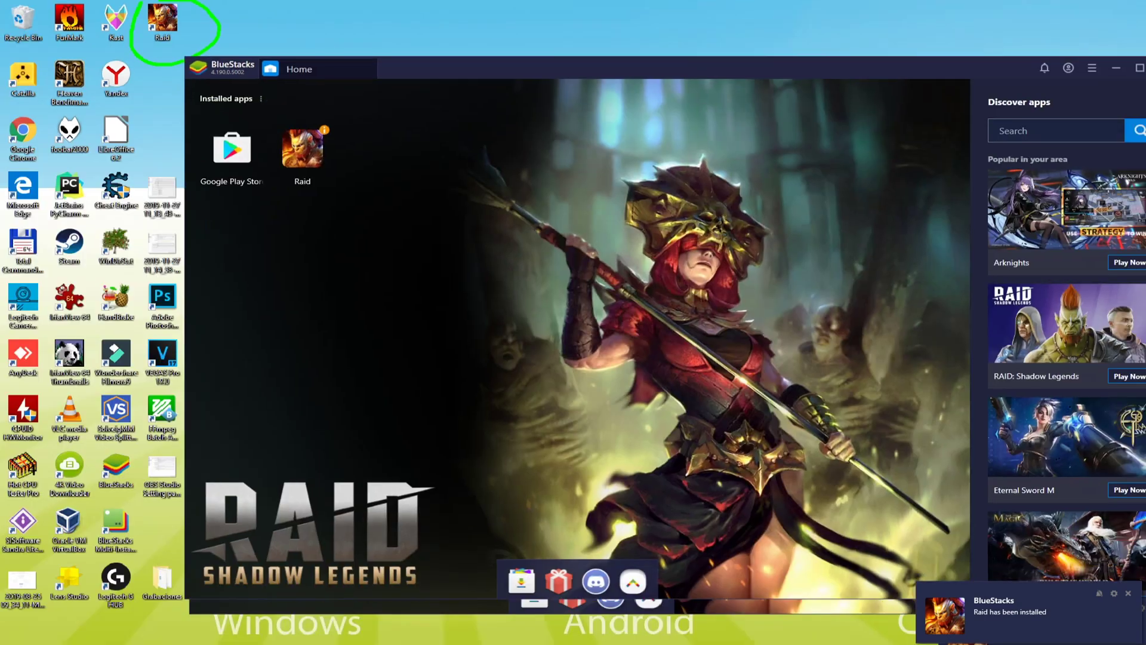
{"action": "left_click", "coordinate": [431, 10]}
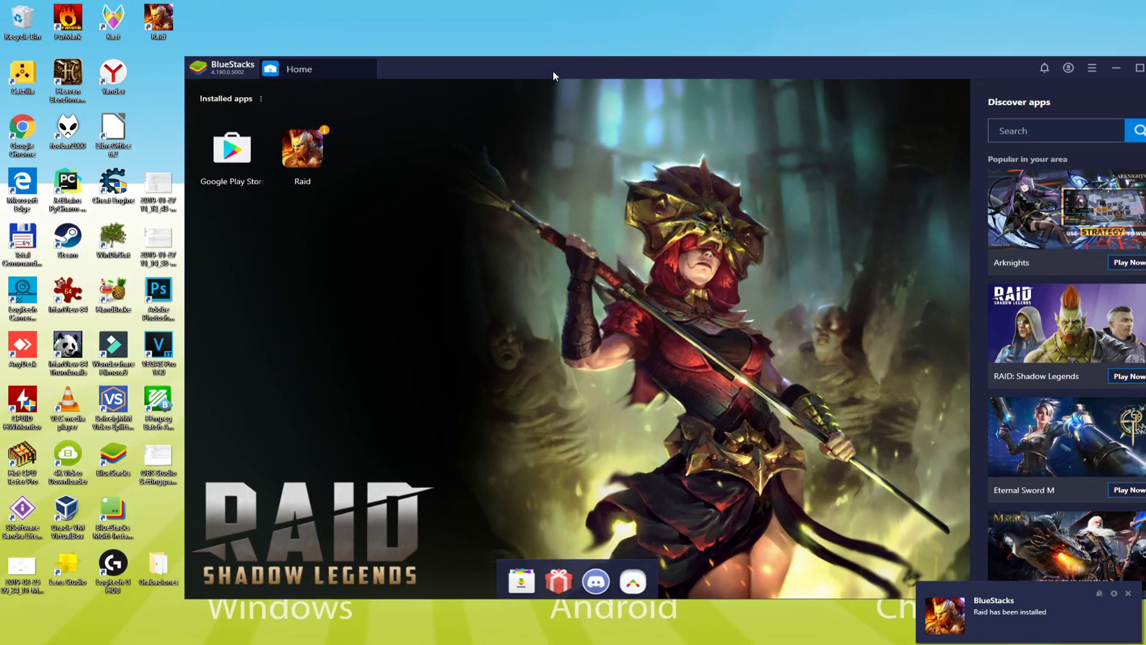
{"action": "left_click_drag", "start_coordinate": [553, 70], "coordinate": [481, 81]}
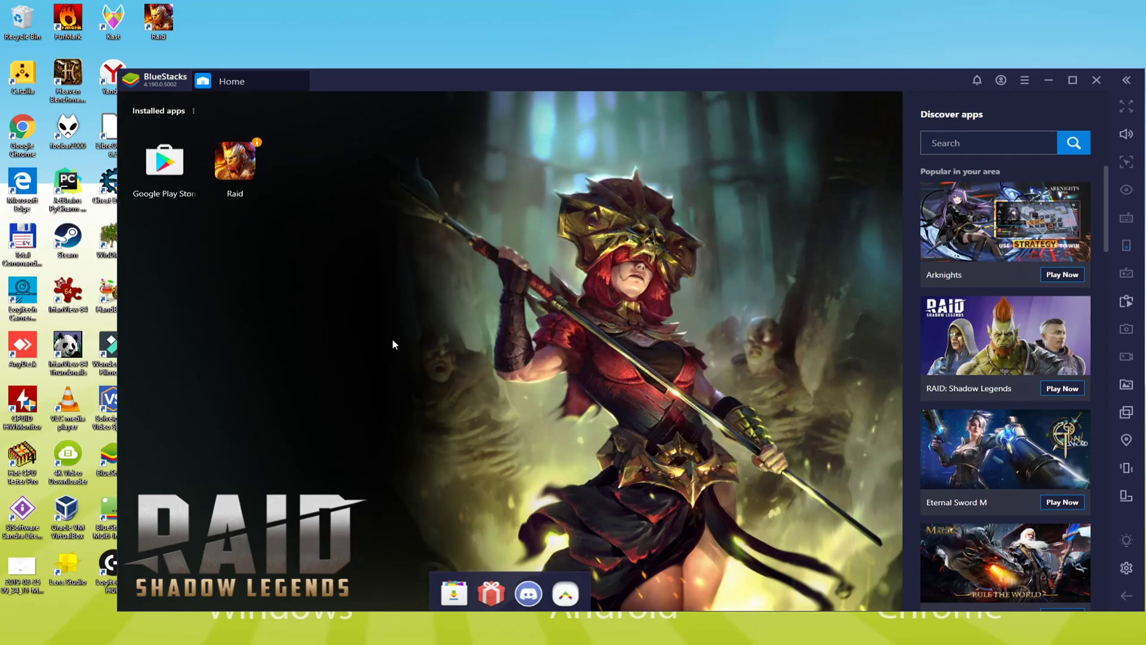
{"action": "left_click_drag", "start_coordinate": [673, 76], "coordinate": [615, 67]}
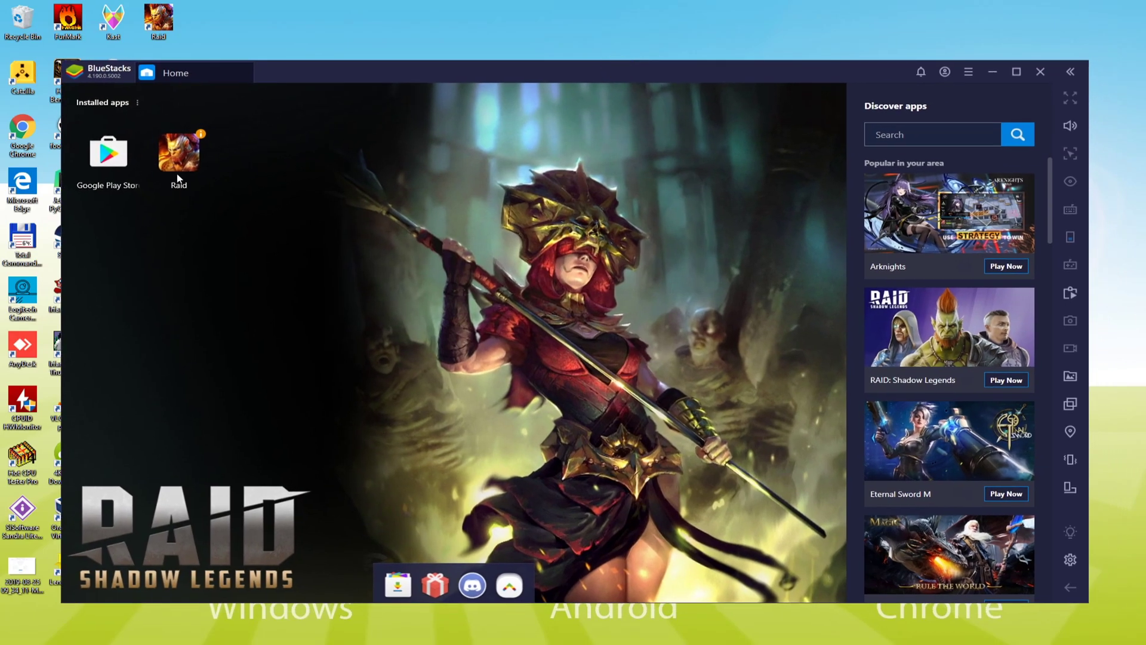
- Launch Raid, close the game controls guide and start the game from its title screen
{"action": "left_click", "coordinate": [179, 160]}
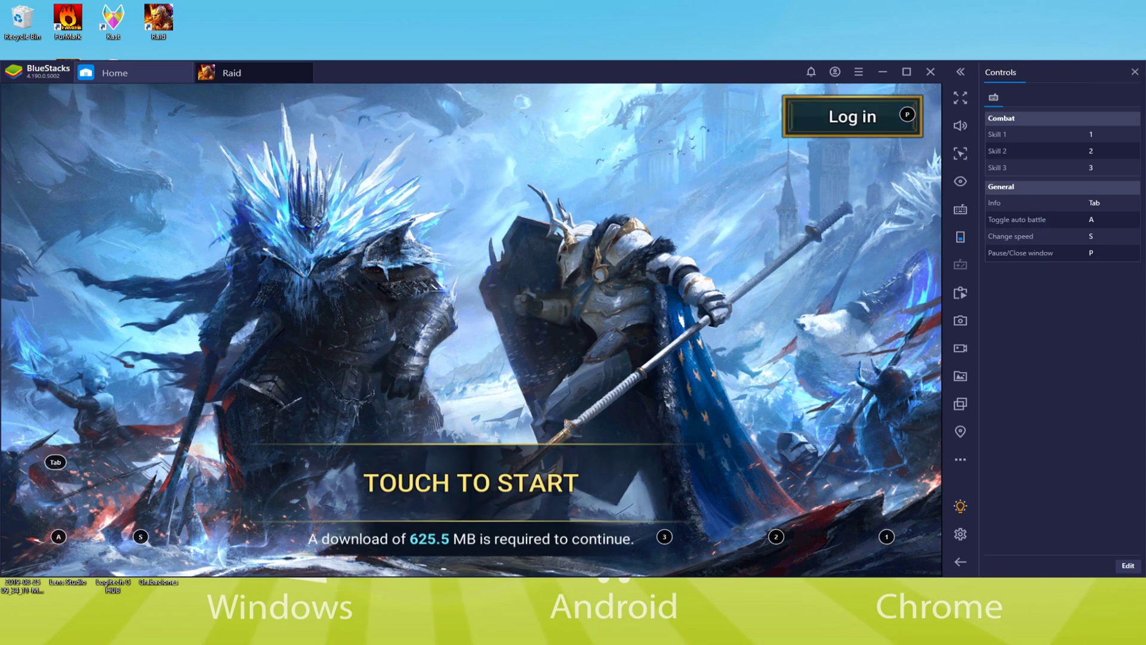
{"action": "left_click", "coordinate": [1135, 73]}
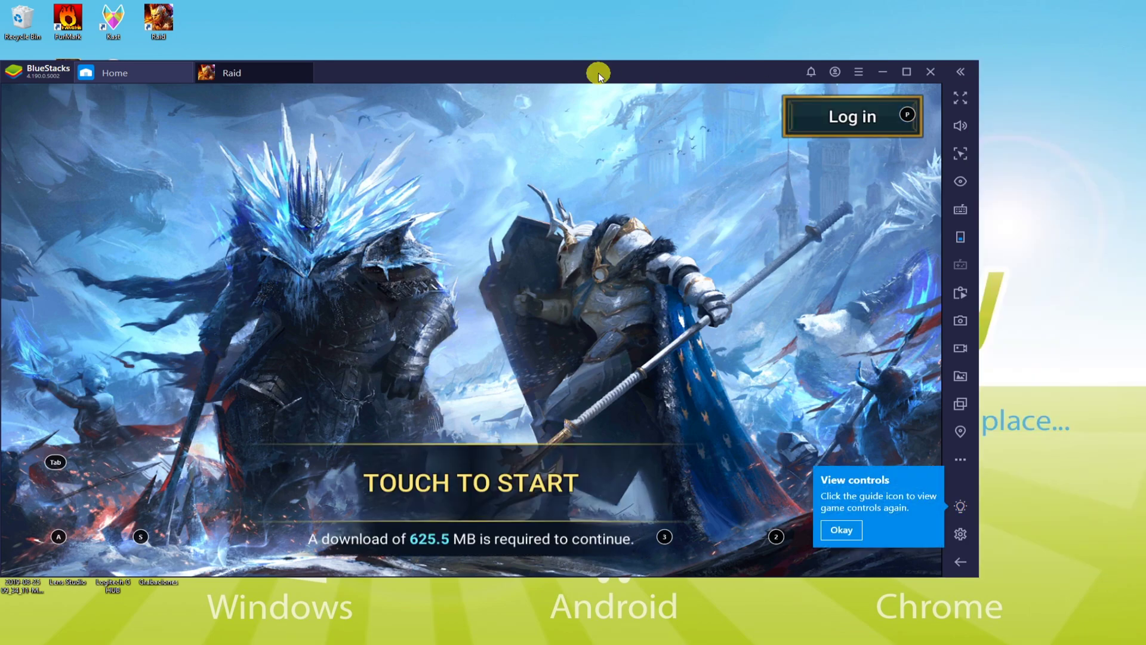
{"action": "left_click_drag", "start_coordinate": [599, 75], "coordinate": [668, 55]}
{"action": "left_click", "coordinate": [540, 465]}
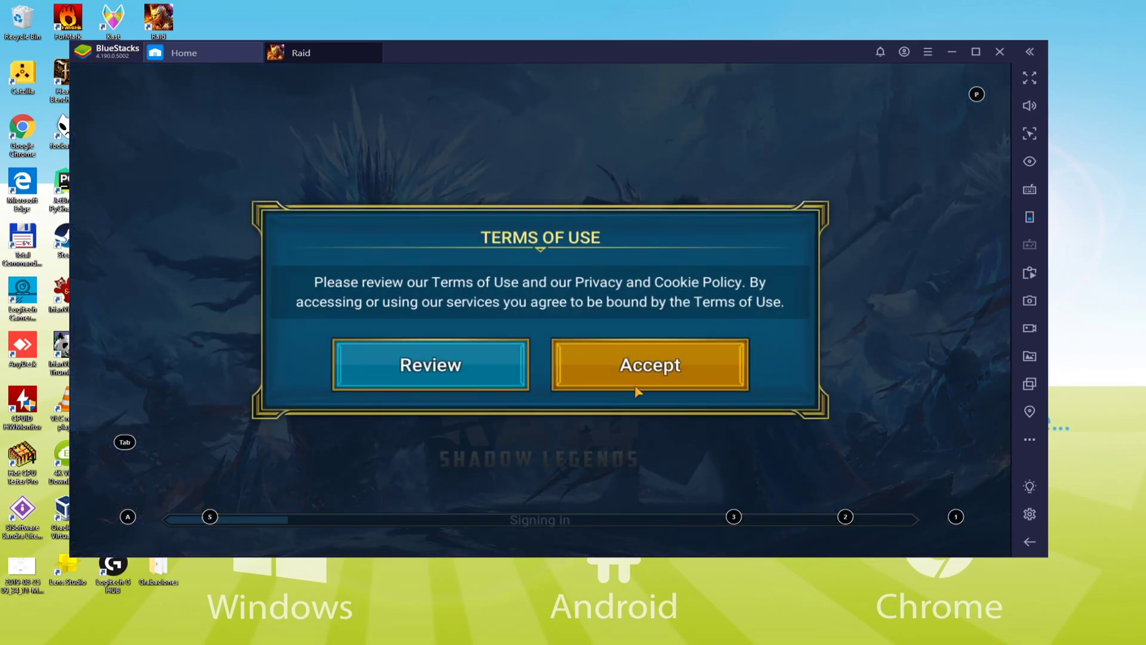
- Accept the Terms of Use for RAID: Shadow Legends
{"action": "left_click", "coordinate": [638, 379]}
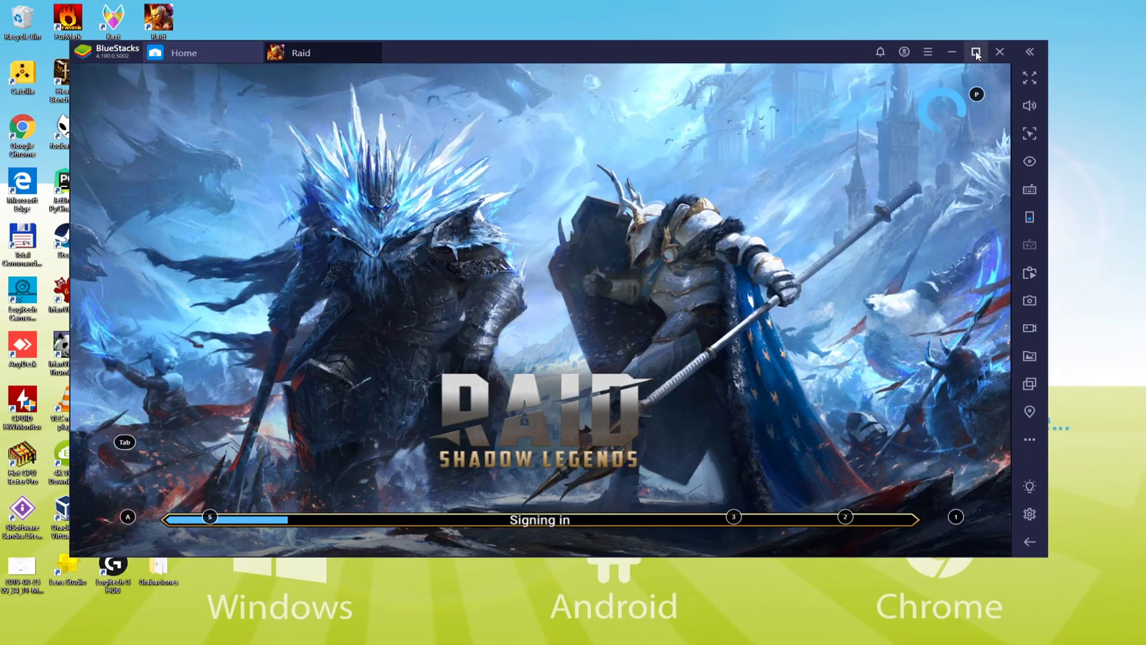
- Try the BlueStacks window maximized and in full screen, returning it to its normal size each time
{"action": "left_click", "coordinate": [986, 82]}
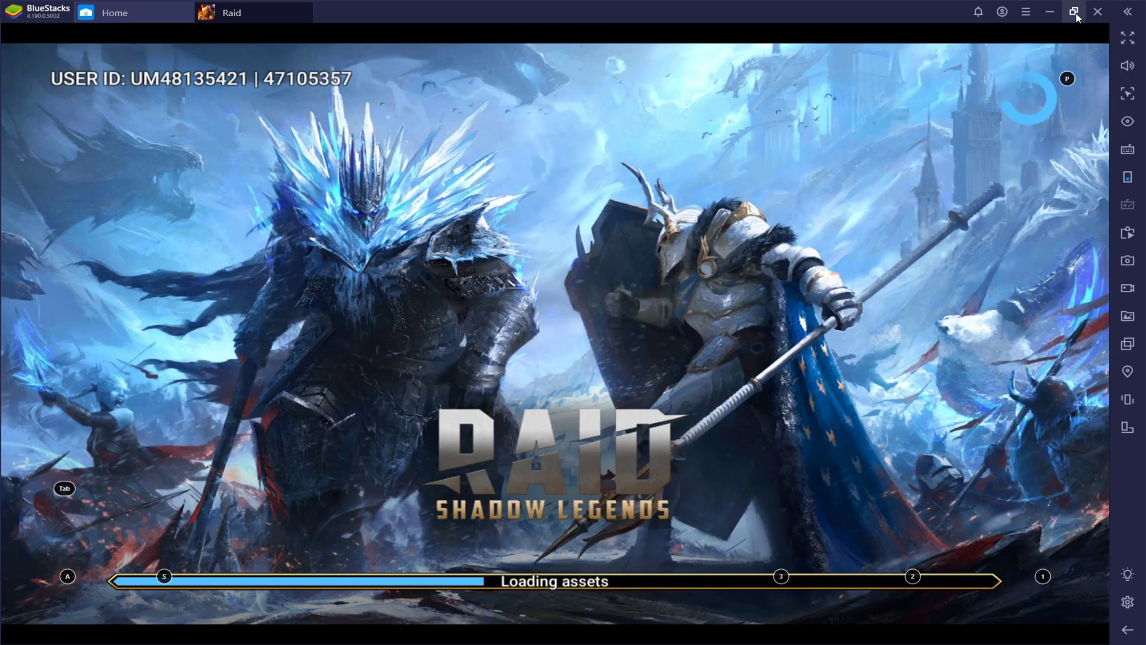
{"action": "left_click", "coordinate": [1074, 12]}
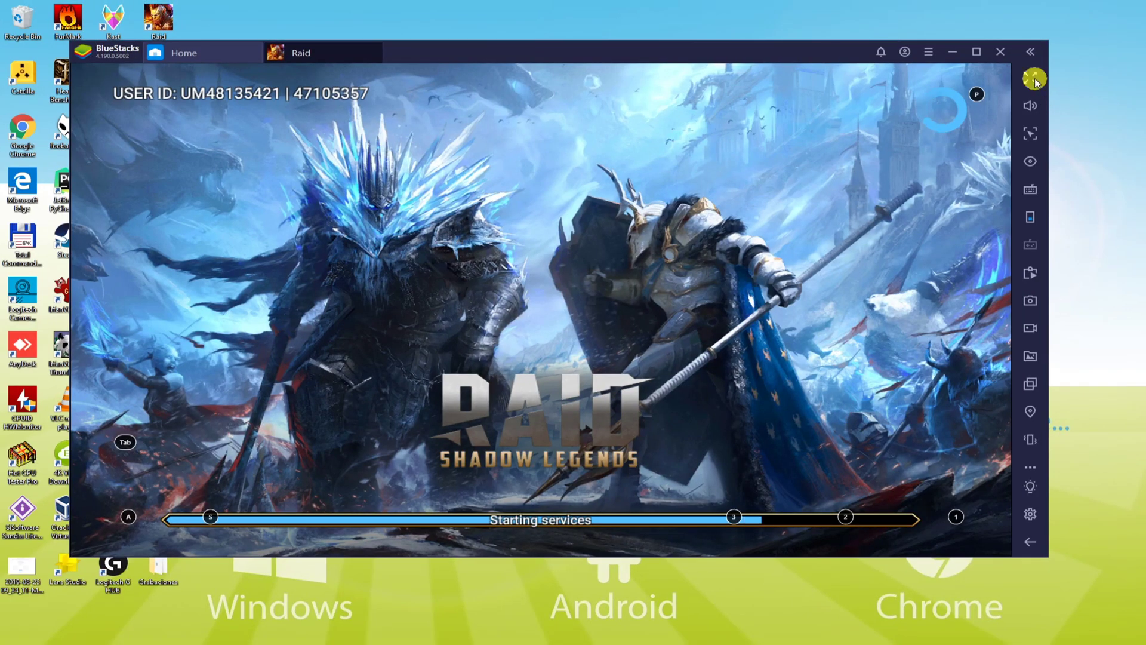
{"action": "left_click", "coordinate": [1009, 69]}
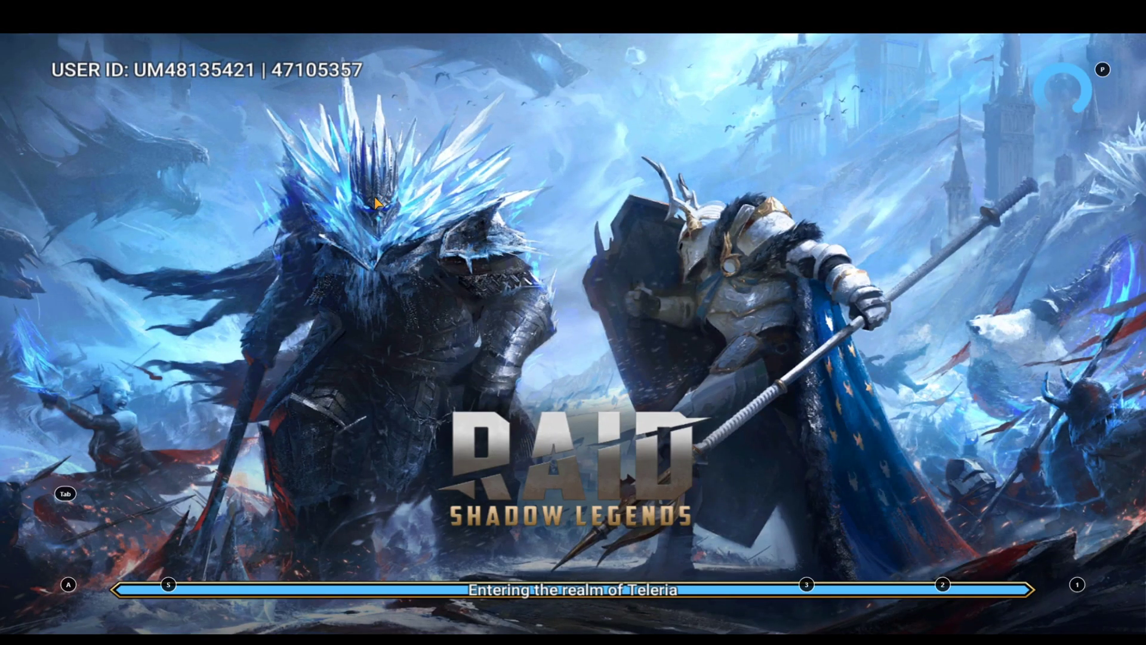
{"action": "key", "text": "F11"}
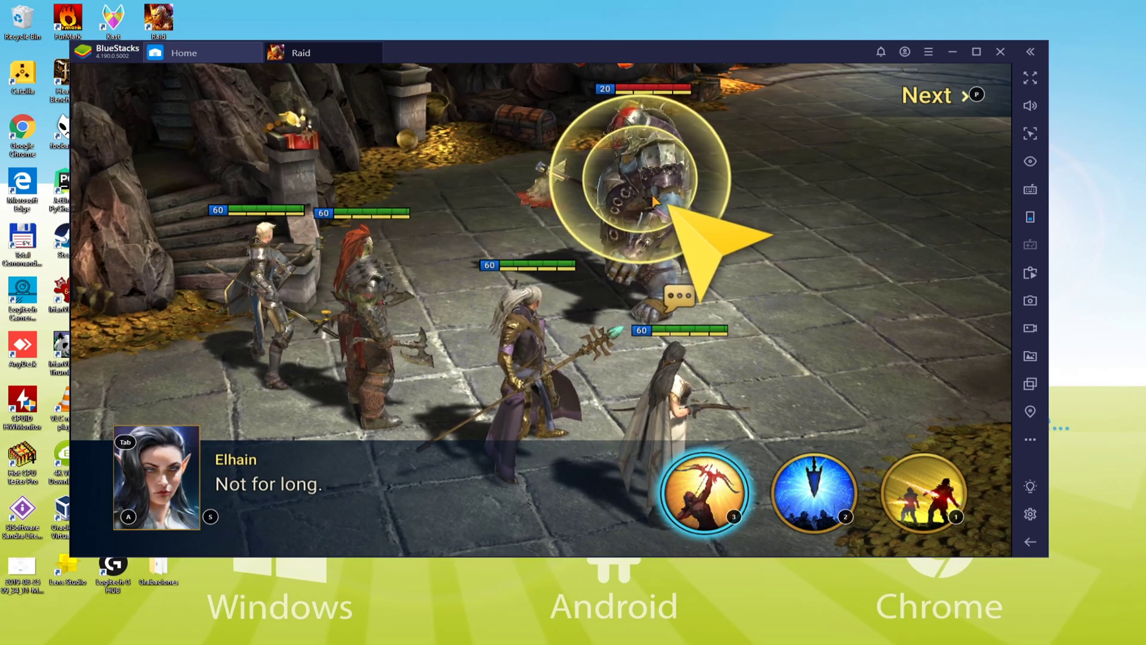
- Attack the highlighted level 20 enemy with Elhain and advance the champions' dialogue after the fight
{"action": "left_click", "coordinate": [655, 201]}
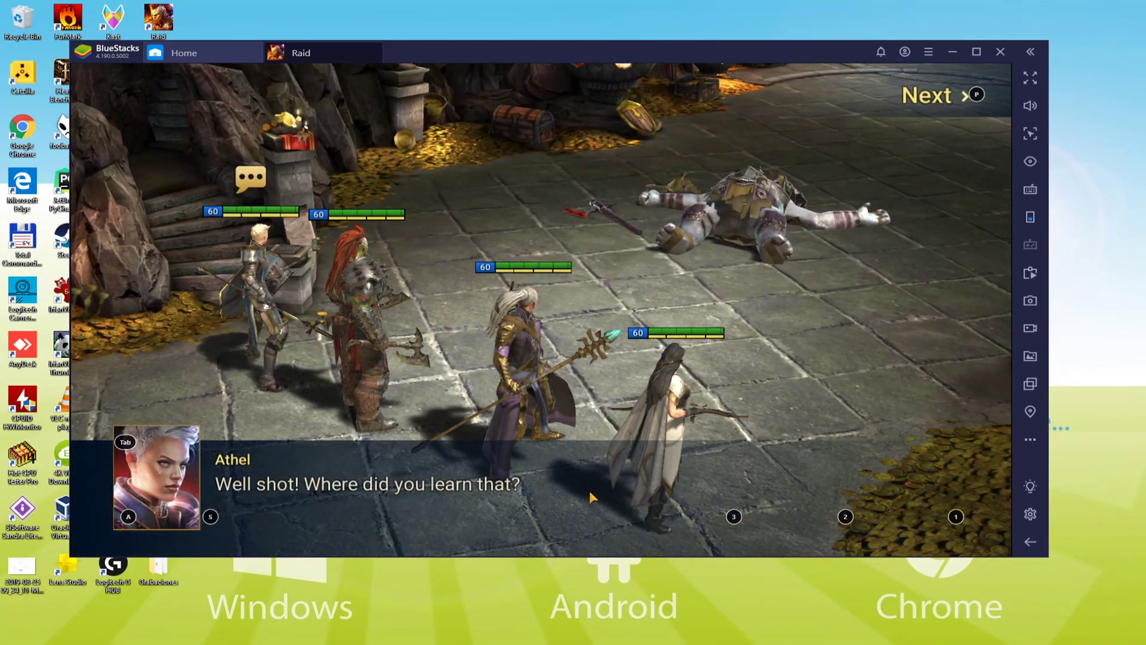
{"action": "left_click", "coordinate": [589, 498]}
{"action": "left_click", "coordinate": [521, 441]}
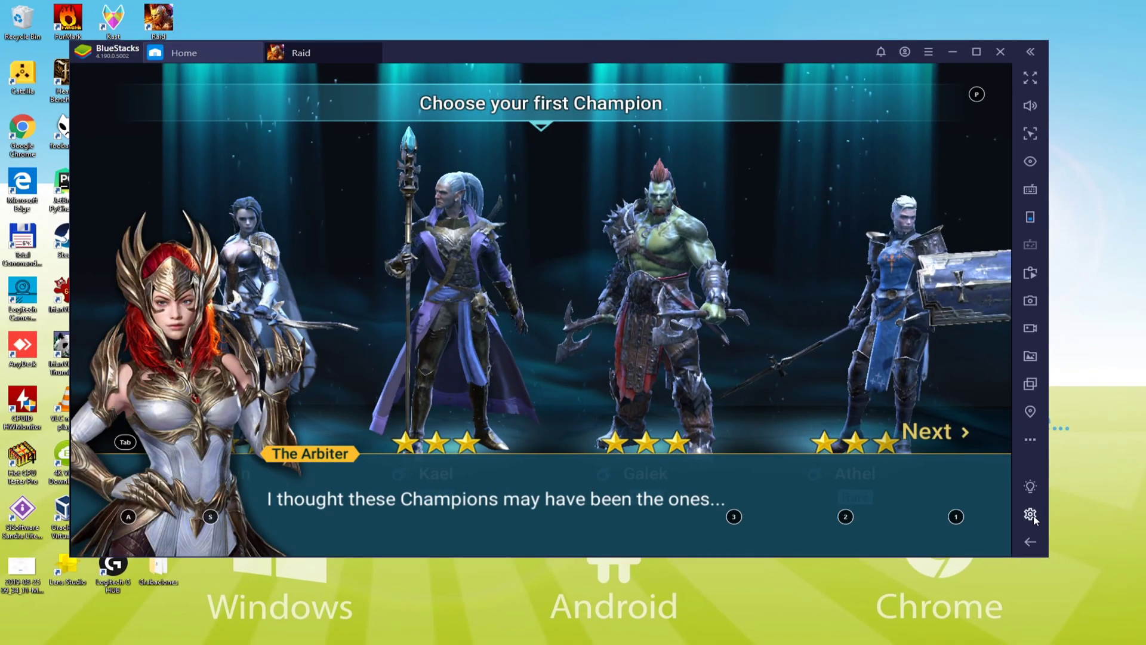
- Examine the display resolution, preferences and available languages in the BlueStacks settings, and close them without changes
{"action": "left_click", "coordinate": [1005, 525]}
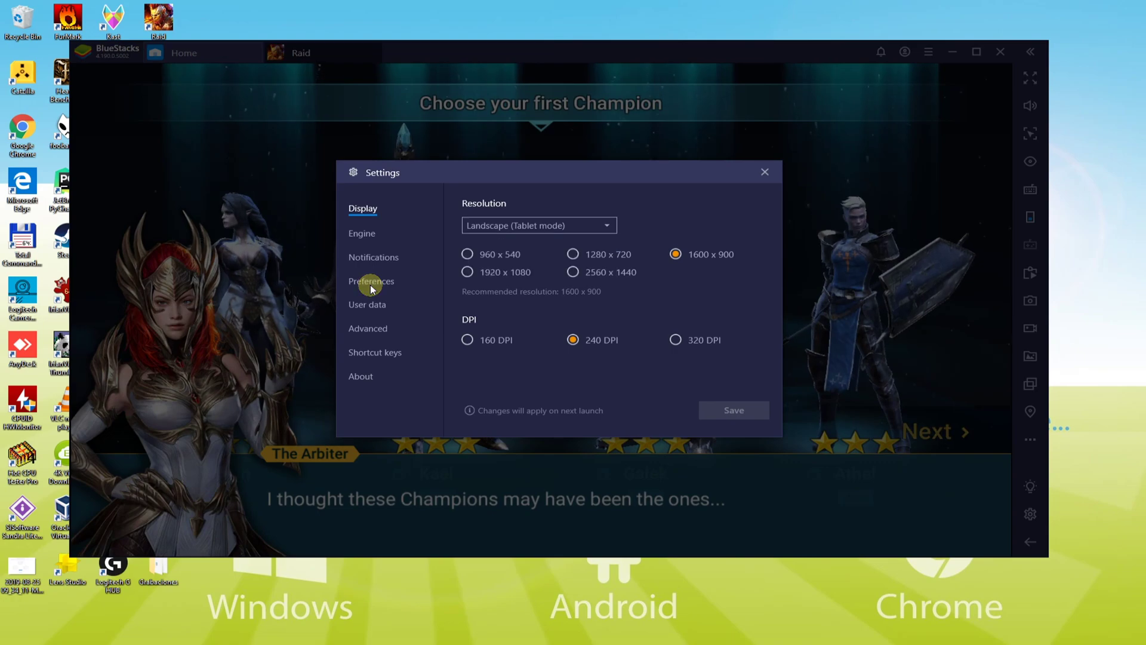
{"action": "left_click", "coordinate": [375, 278]}
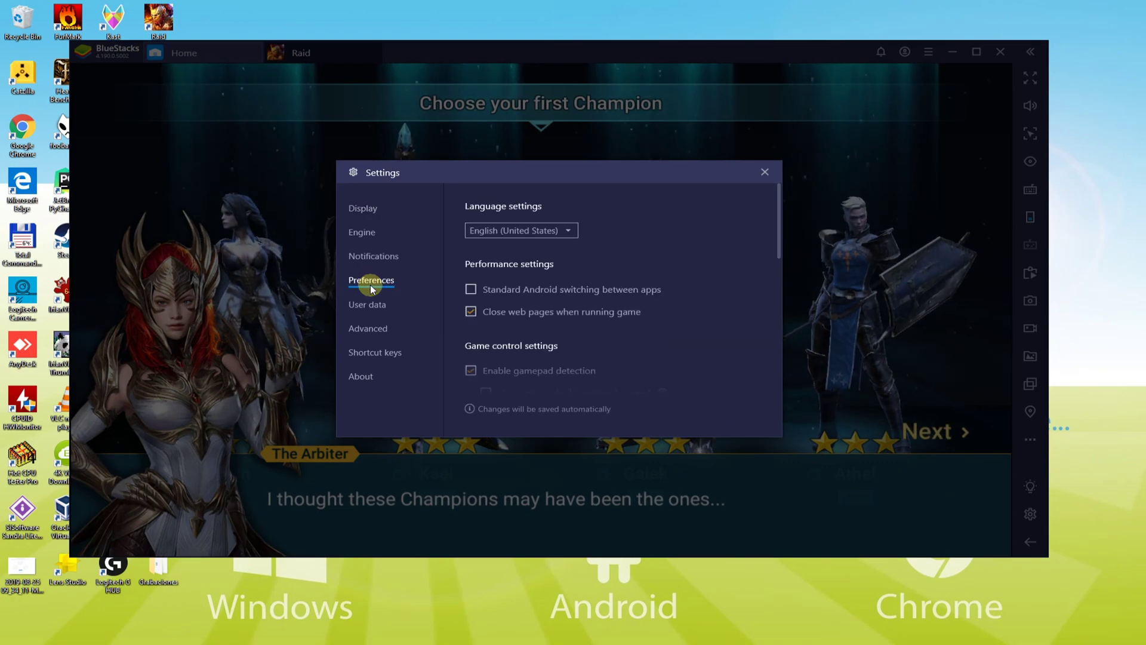
{"action": "left_click", "coordinate": [522, 231]}
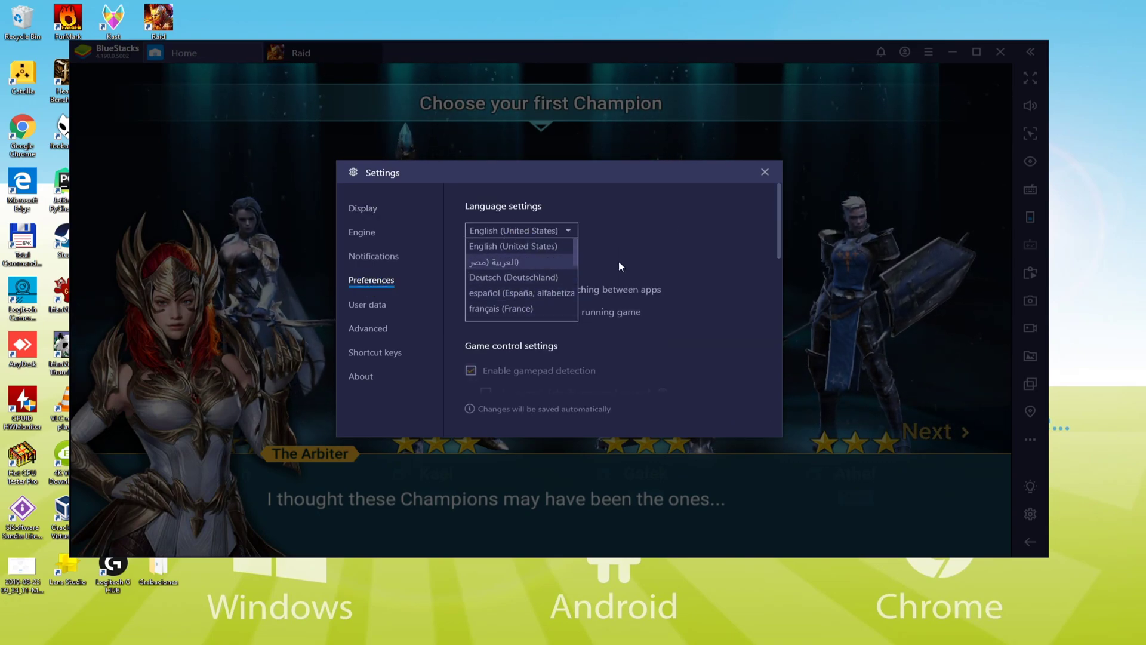
{"action": "left_click", "coordinate": [764, 173]}
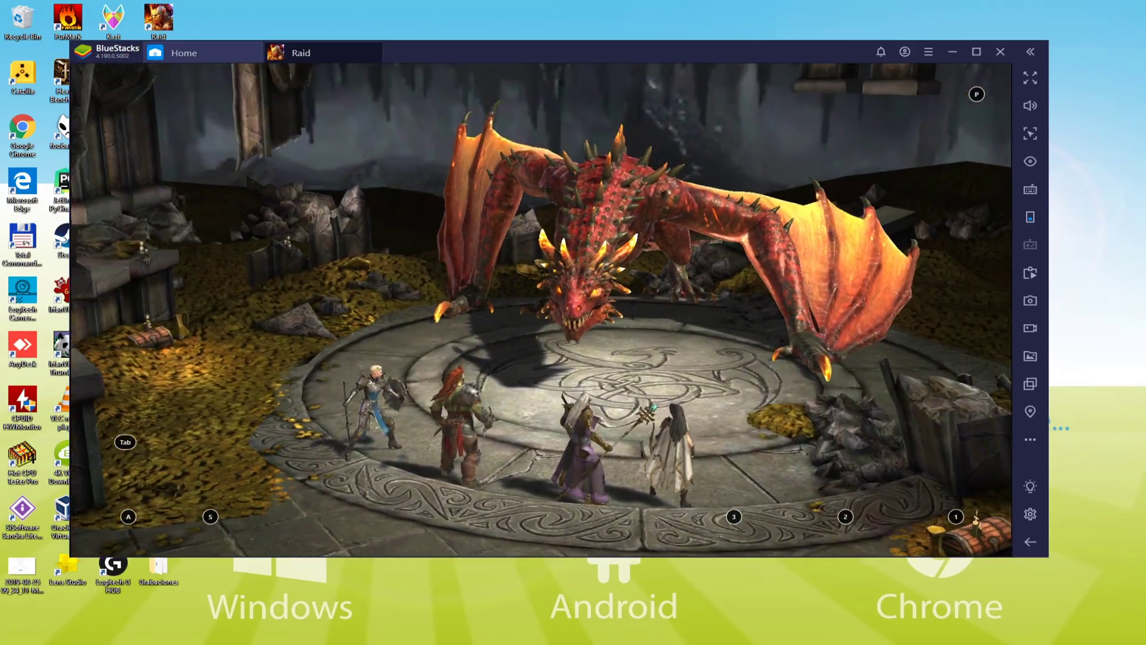
- Advance the champions' dialogue at the start of the dragon encounter
{"action": "left_click", "coordinate": [707, 428]}
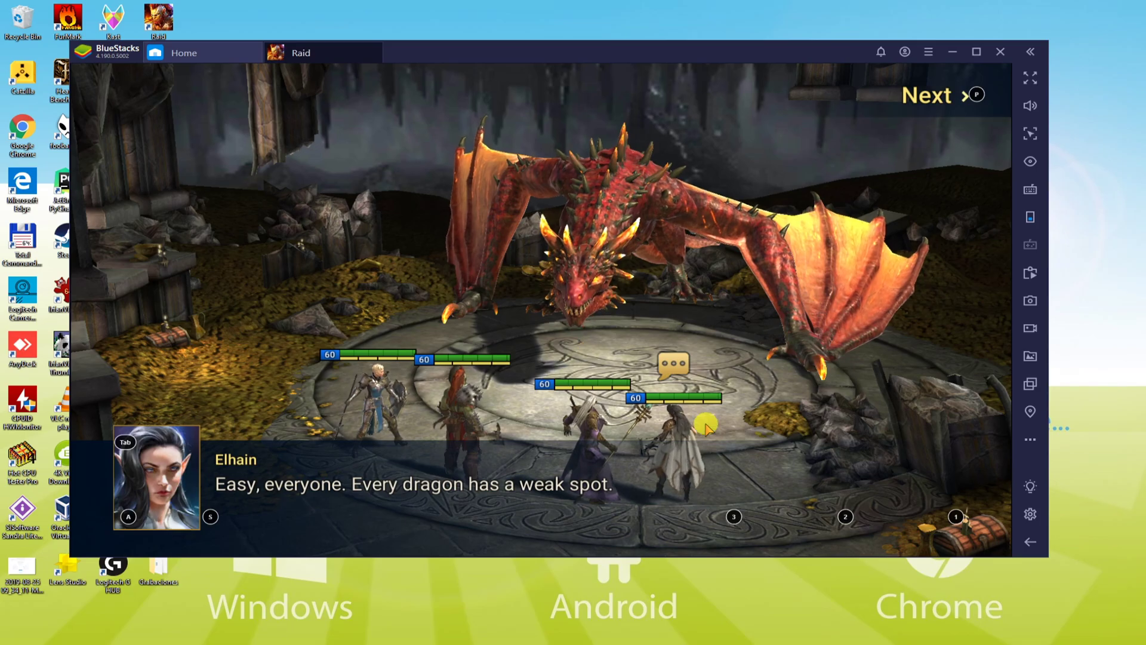
{"action": "left_click", "coordinate": [707, 428]}
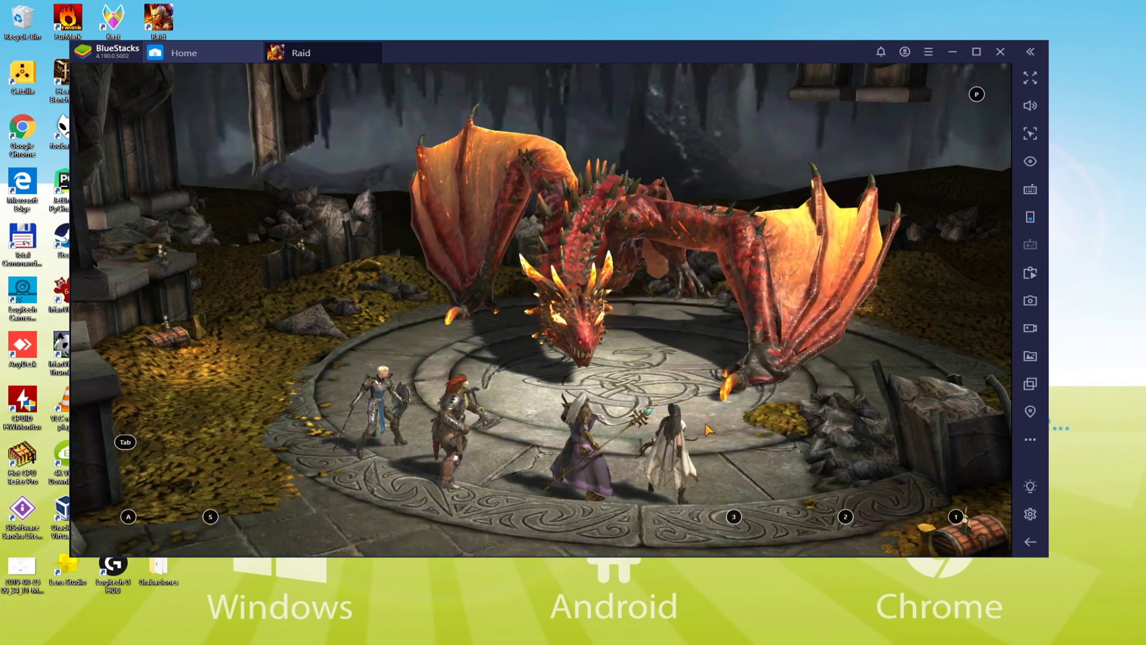